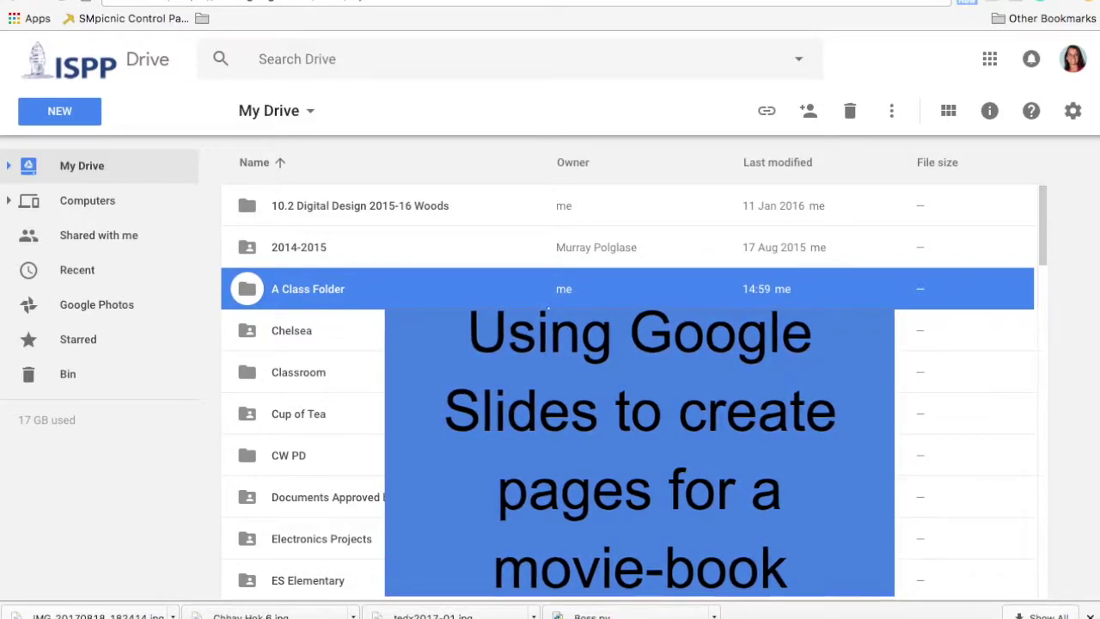
Step: Create a new Google Slides presentation inside A Class Folder from Google Drive
double_click(309, 283)
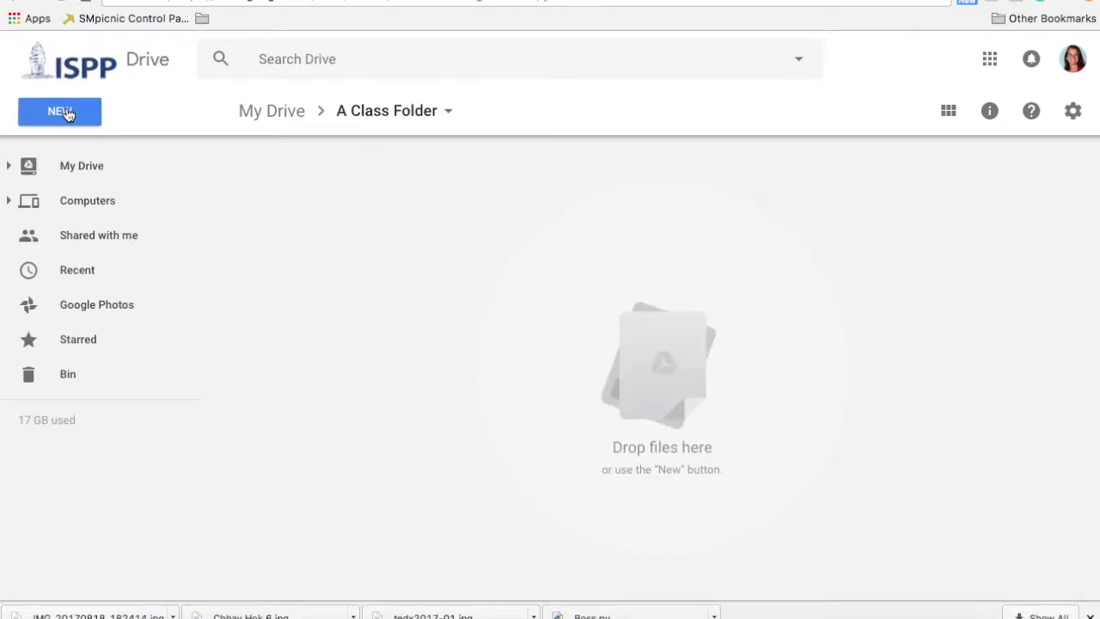
left_click(67, 112)
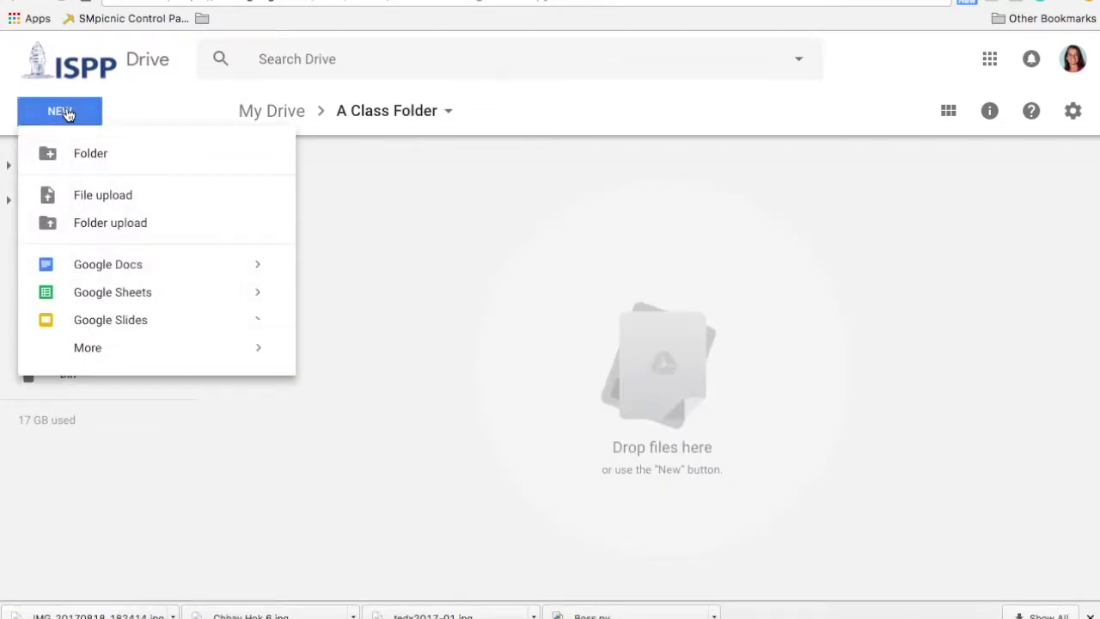
left_click(121, 324)
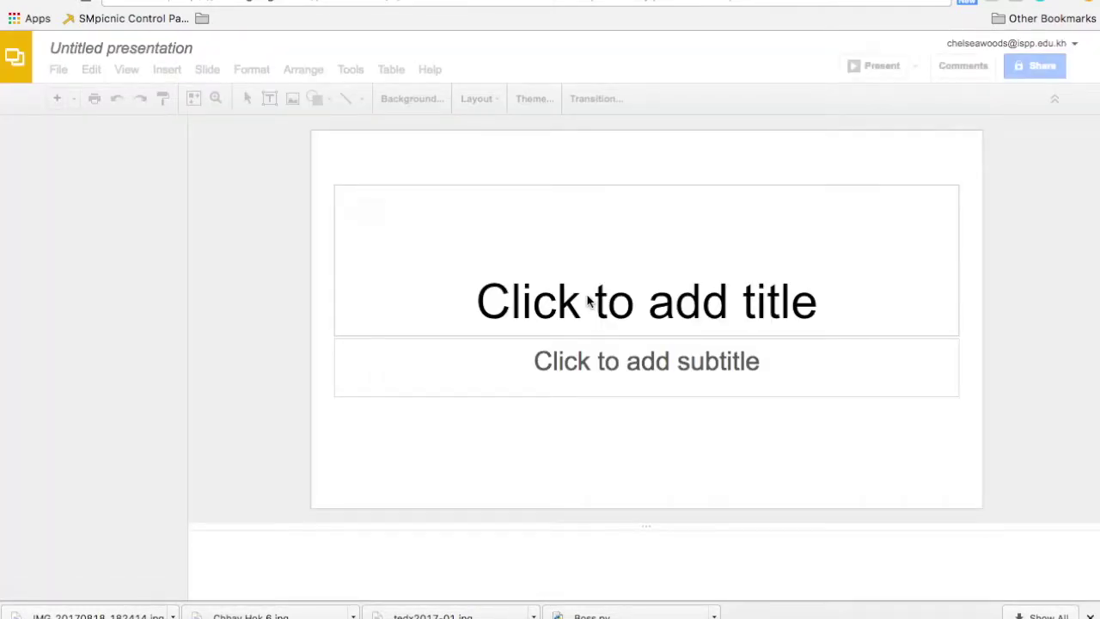
Step: Type 'Mon Histoire' into the first slide's title placeholder, correcting the typos
left_click(664, 312)
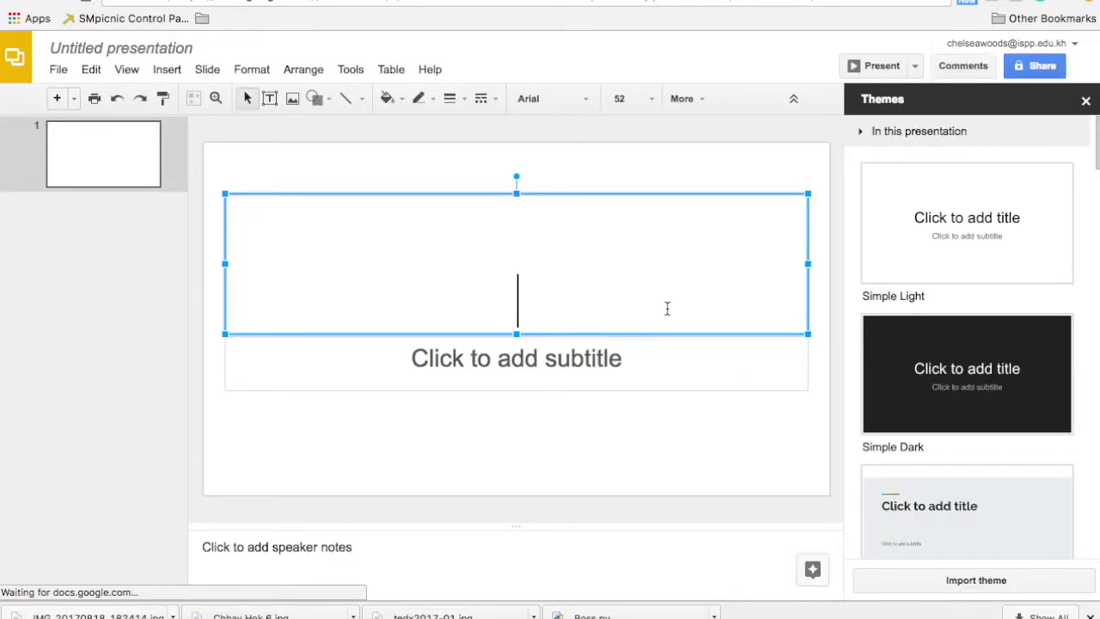
type("Mon HIs")
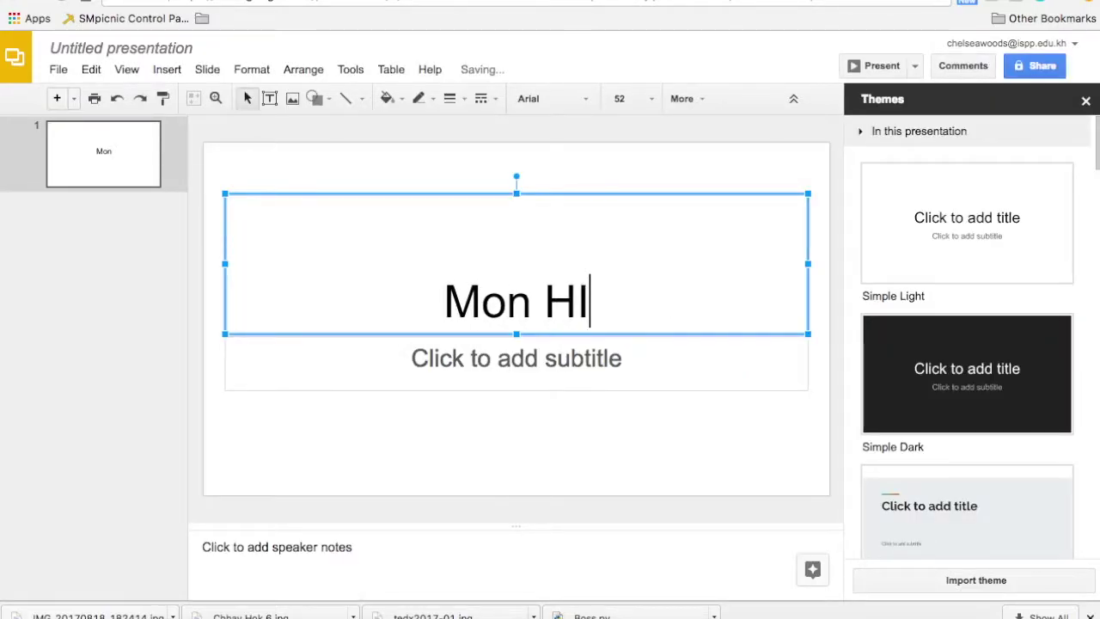
key("BackSpace")
key("BackSpace")
type("is")
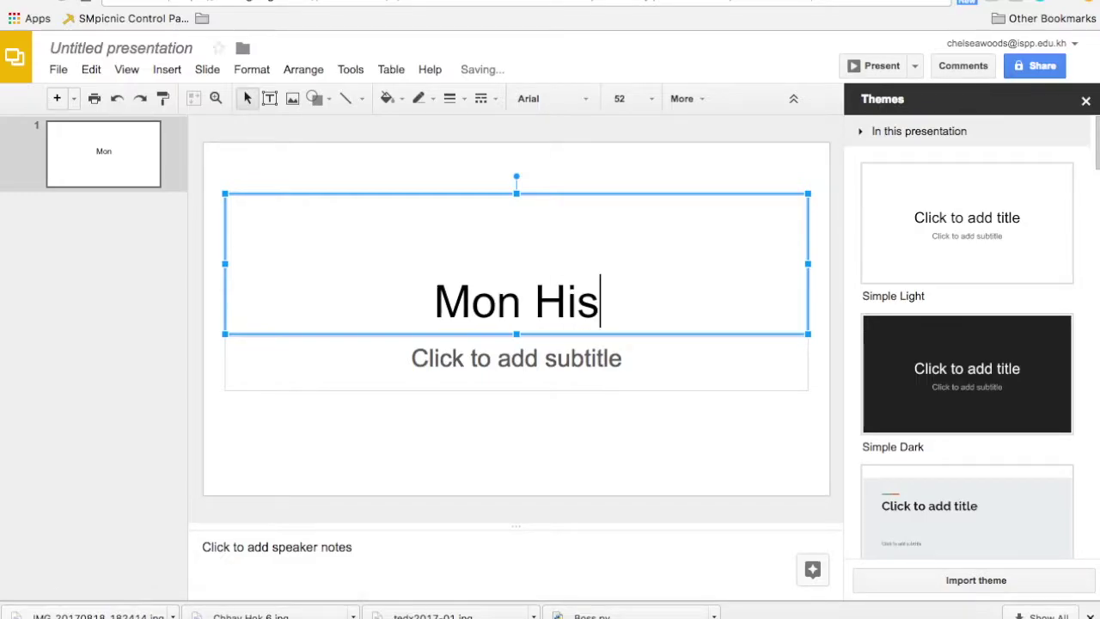
type("toire")
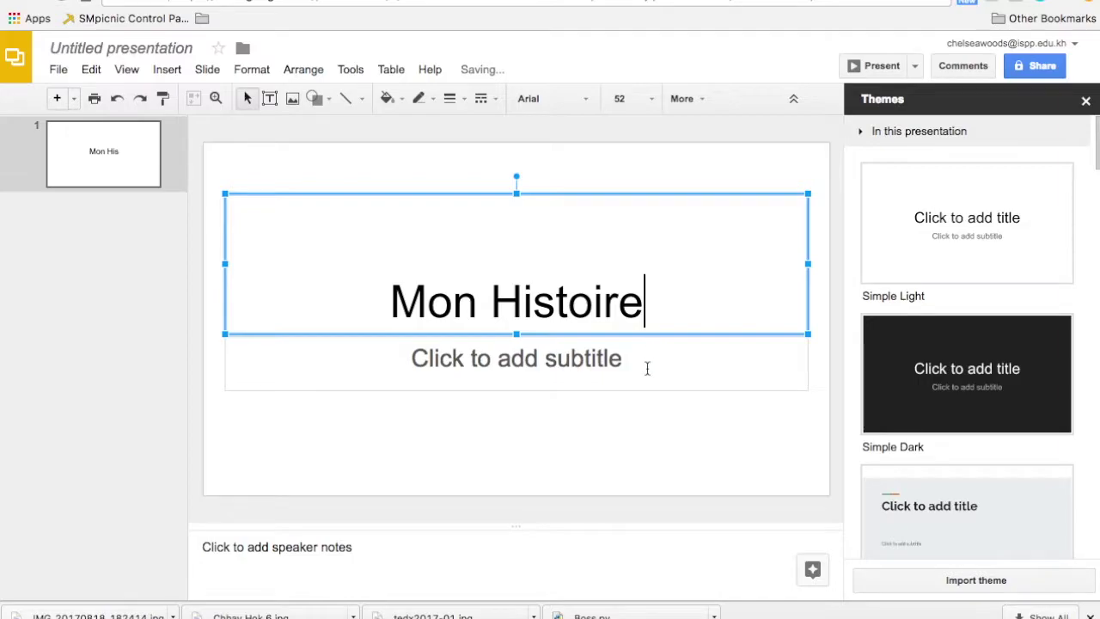
key("BackSpace")
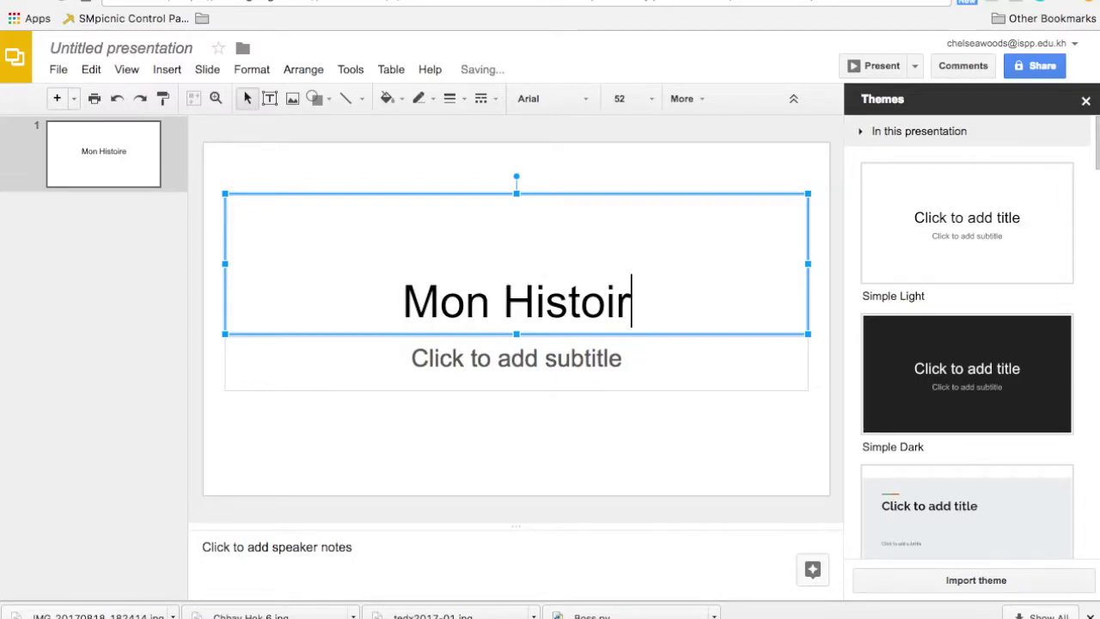
type("e")
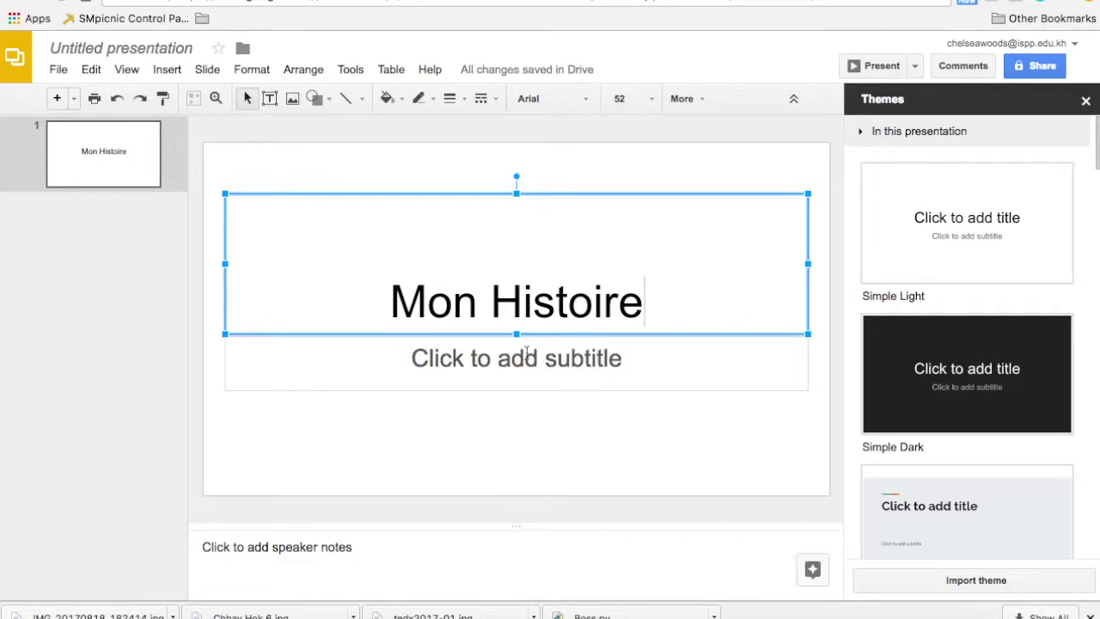
left_click(439, 178)
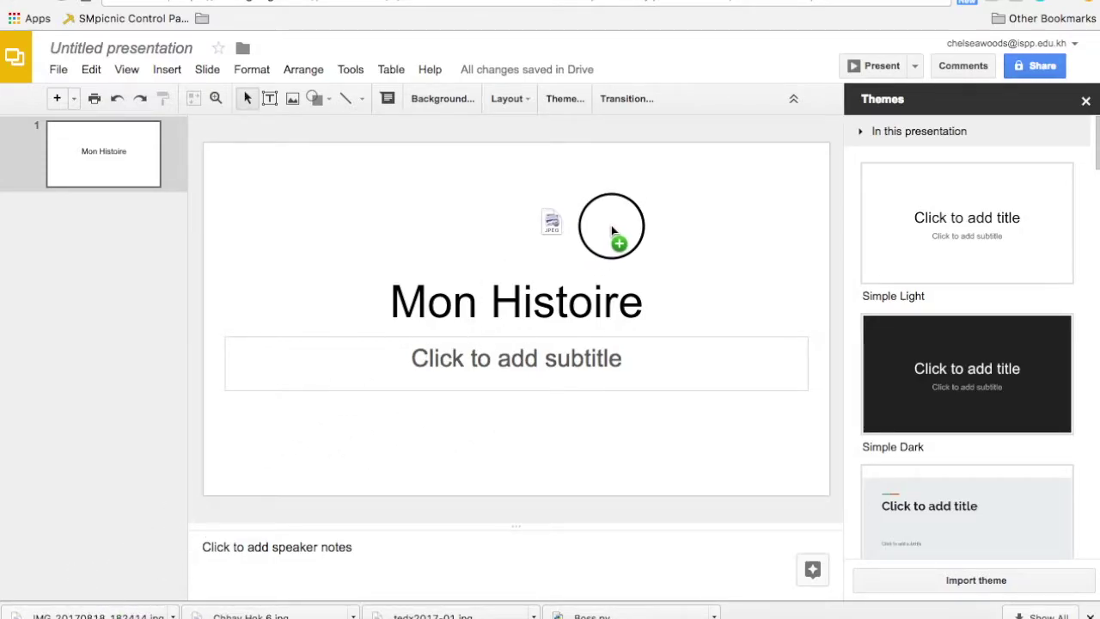
Step: Paste the photo of two boys and move and enlarge it to fill the title slide
key("ctrl+v")
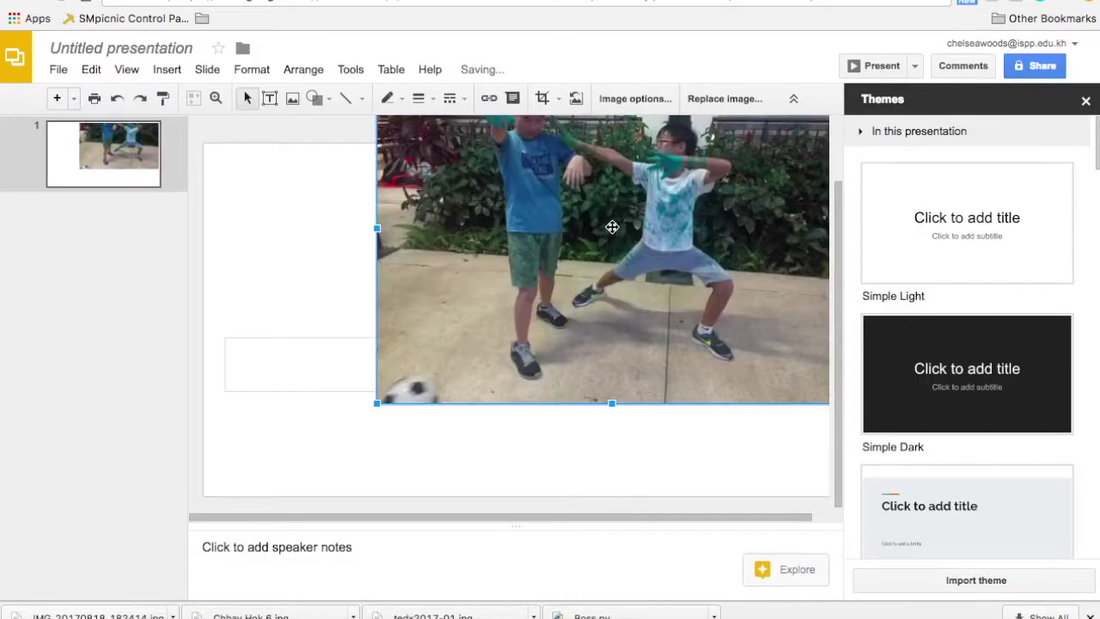
left_click_drag(580, 249, 430, 366)
left_click_drag(676, 188, 827, 140)
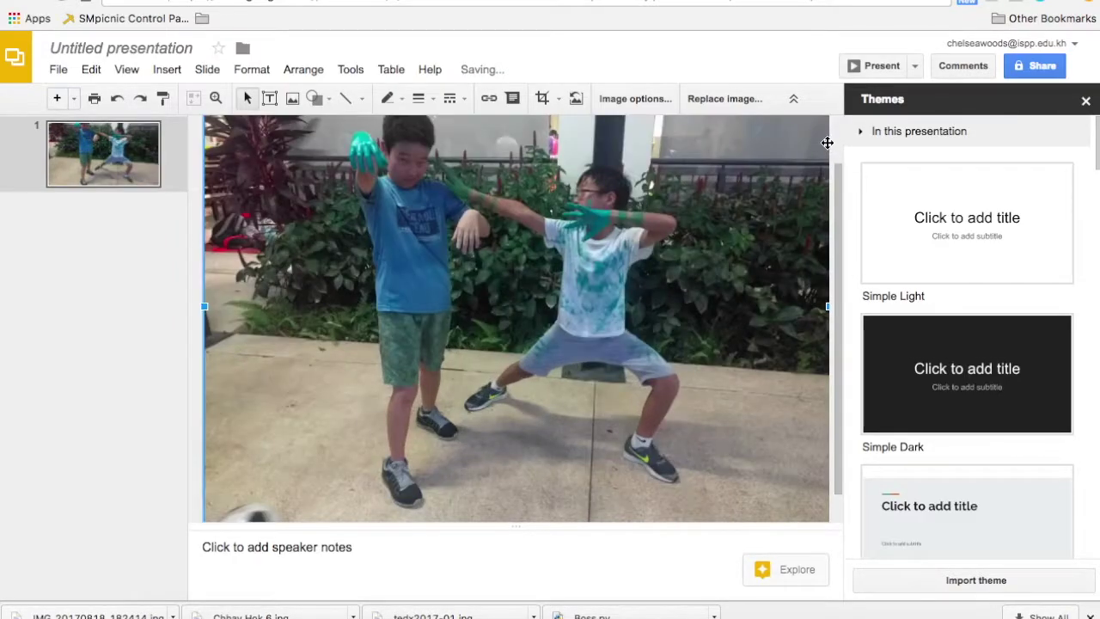
left_click_drag(717, 283, 714, 357)
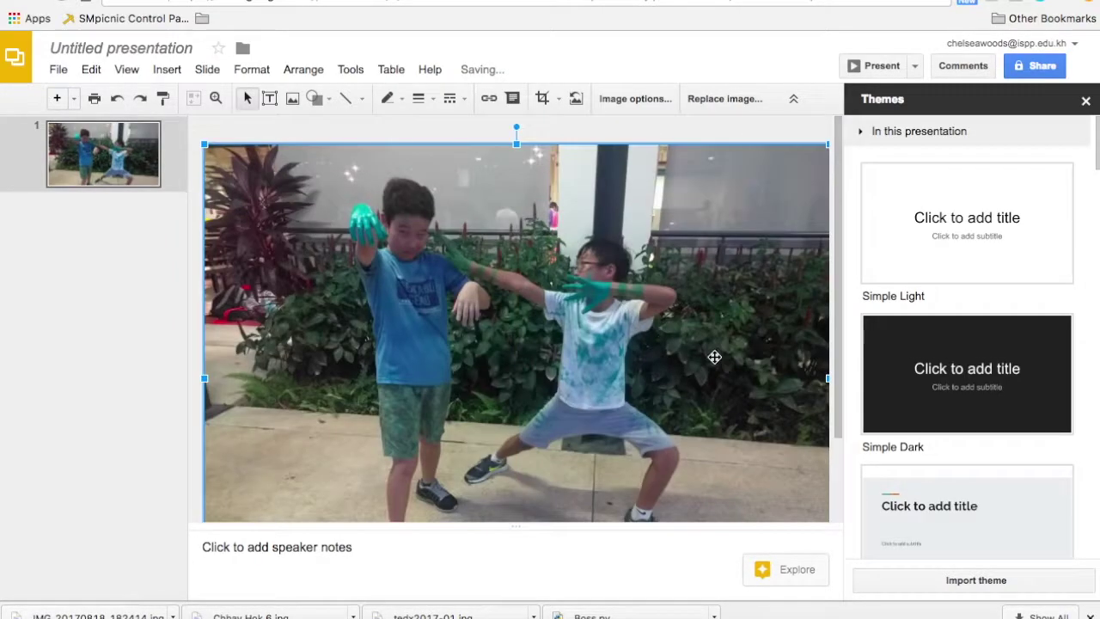
Step: Send the photo to the back so the Mon Histoire title shows over it
right_click(649, 351)
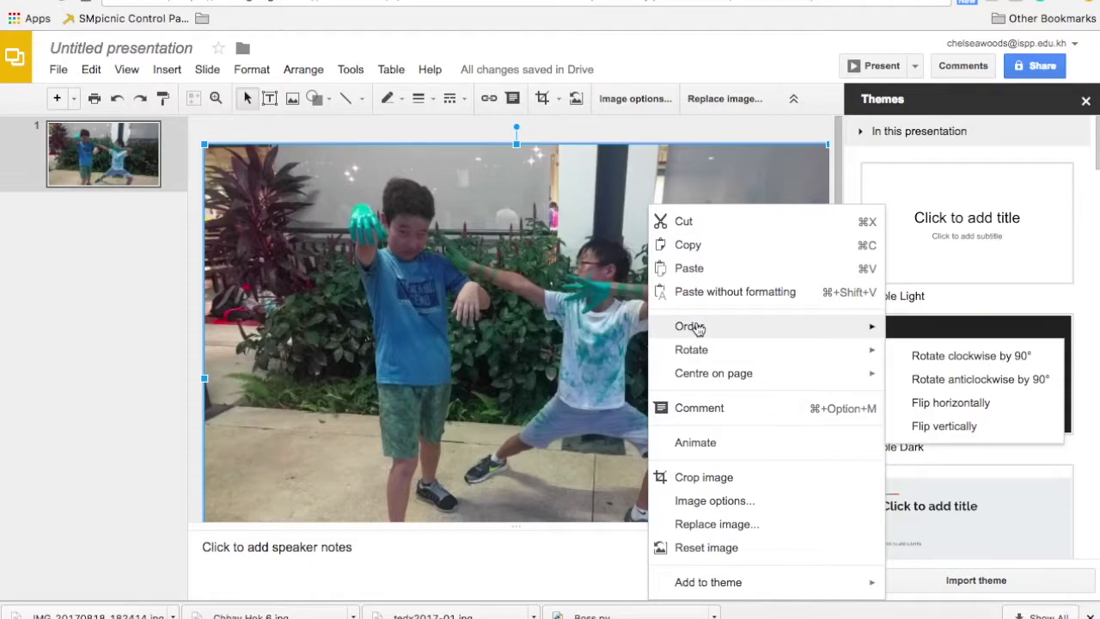
mouse_move(698, 329)
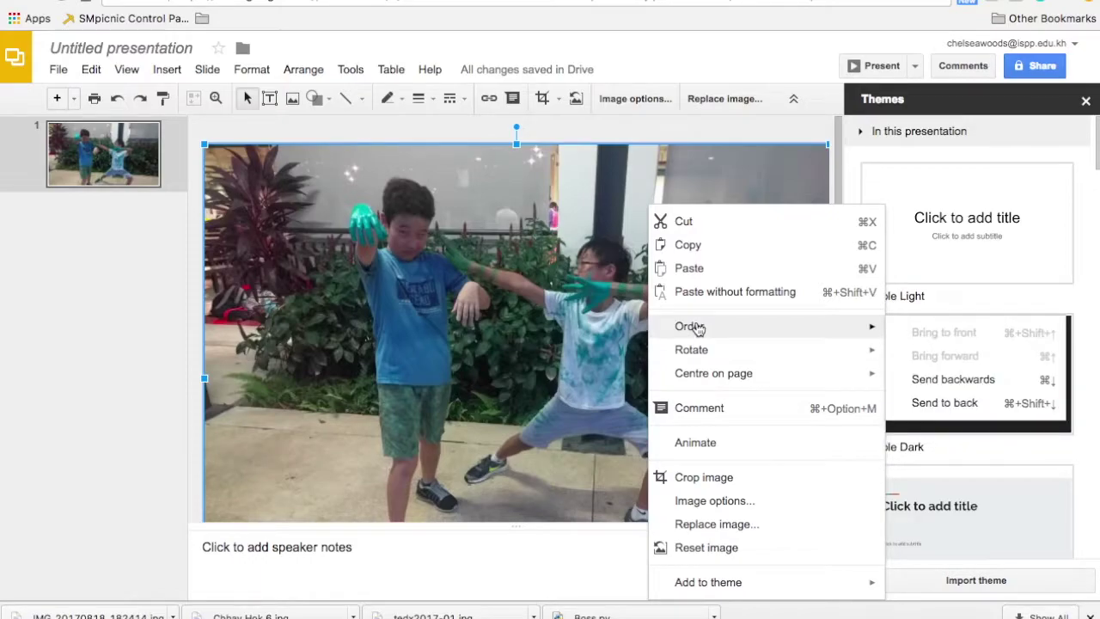
left_click(950, 400)
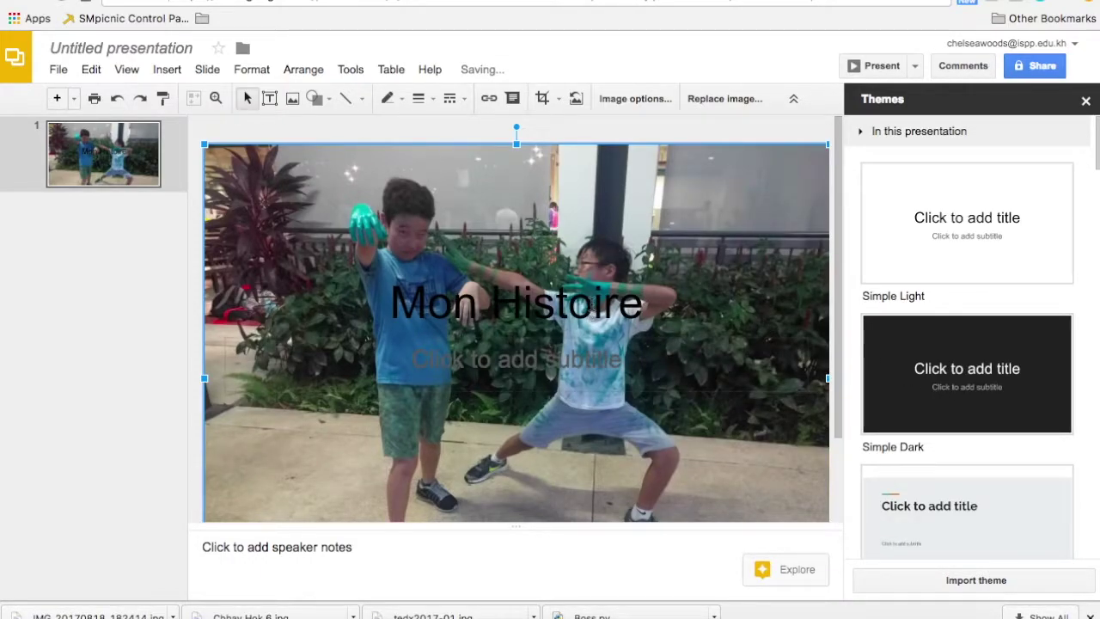
left_click(593, 302)
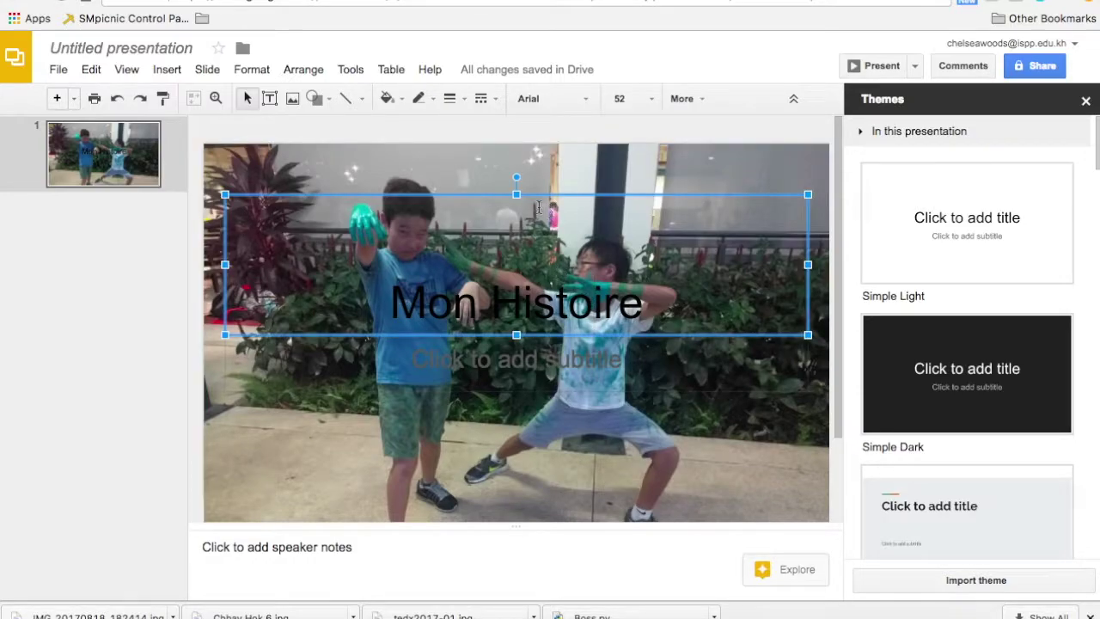
Step: Move the title box near the slide top and make the Mon Histoire text white
left_click_drag(517, 194, 582, 170)
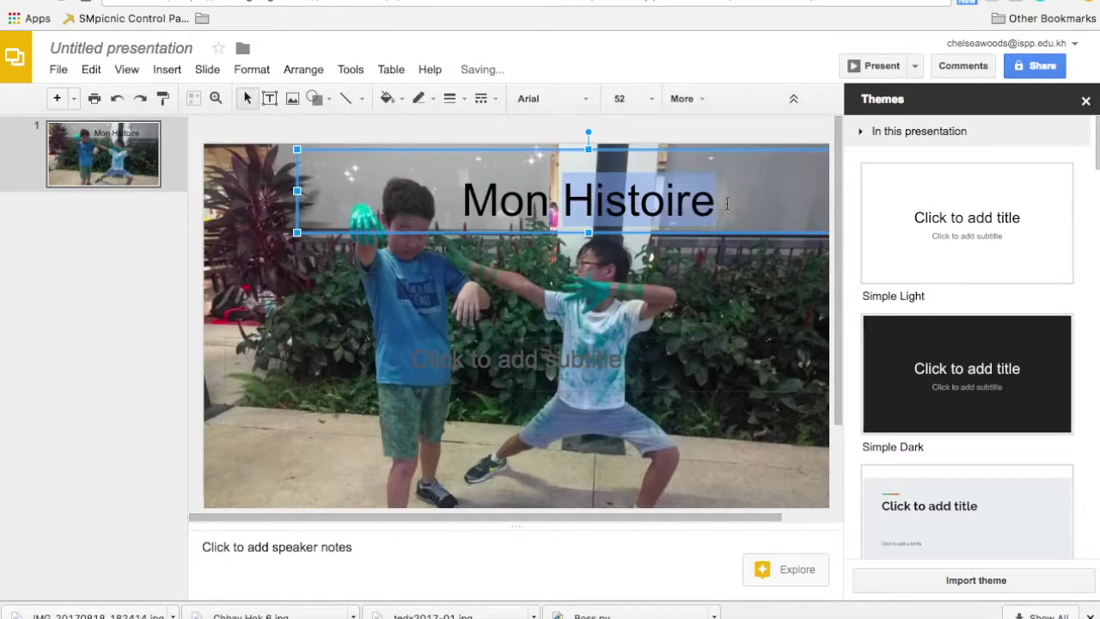
left_click_drag(713, 199, 481, 197)
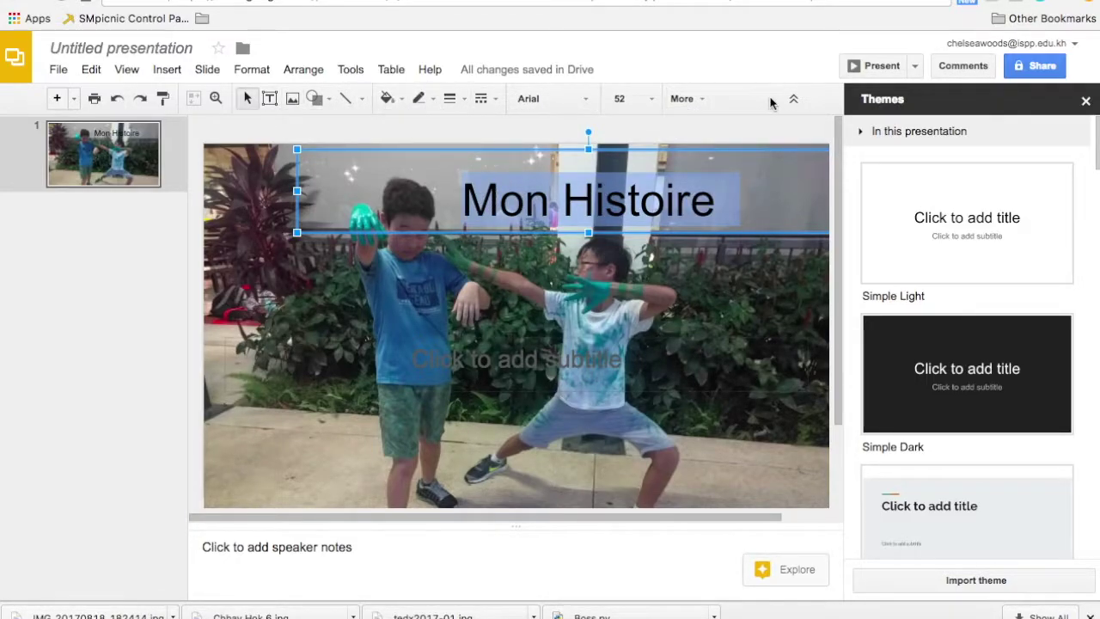
left_click(700, 99)
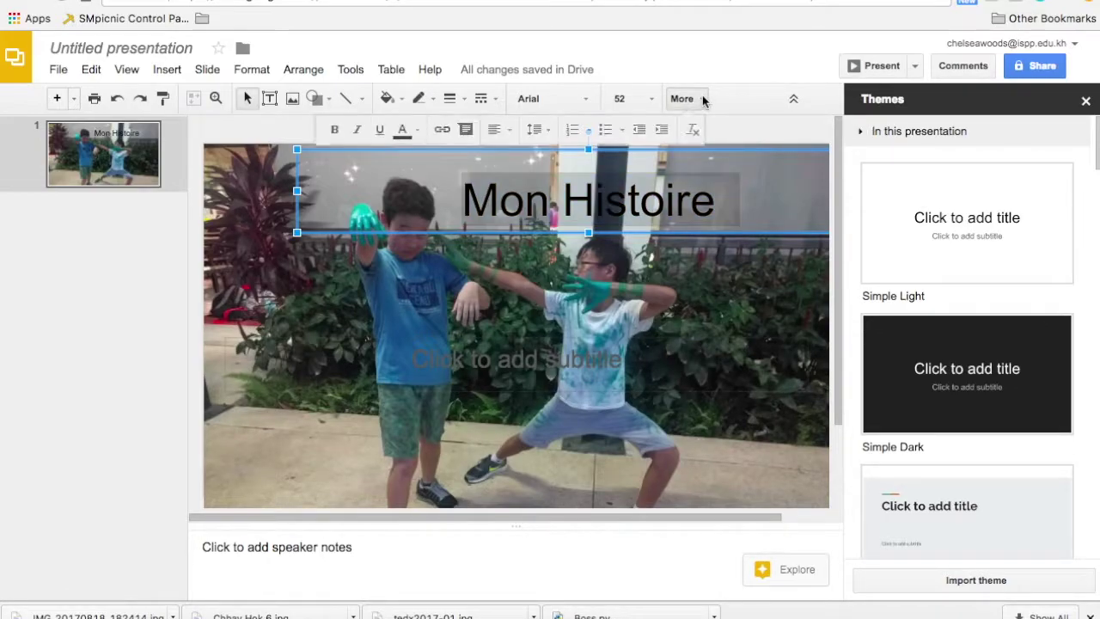
left_click(414, 135)
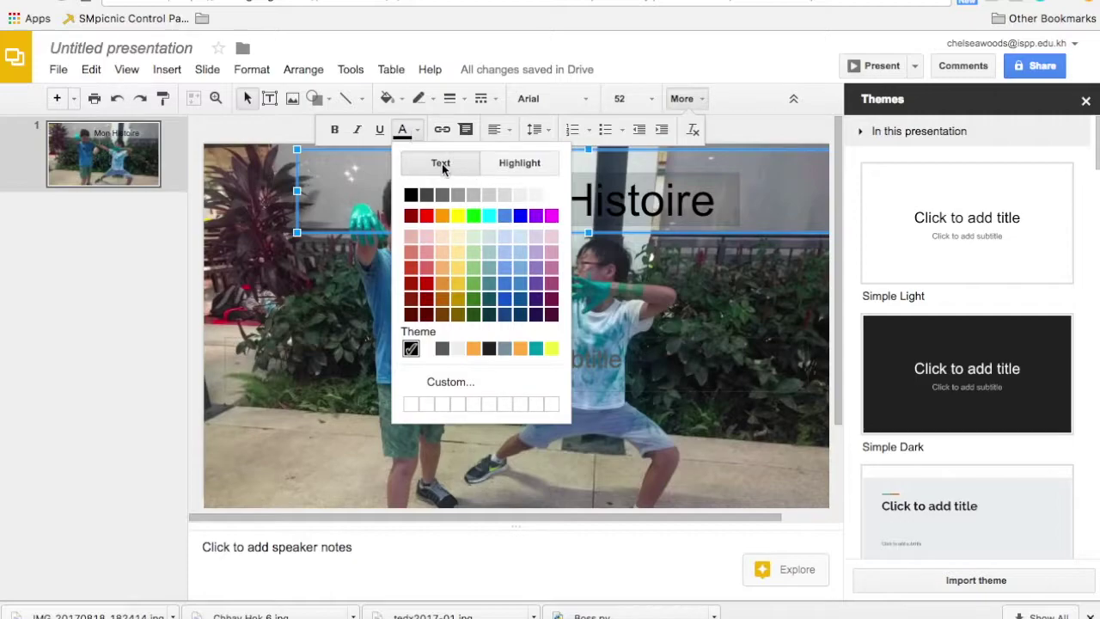
left_click(548, 193)
left_click(717, 322)
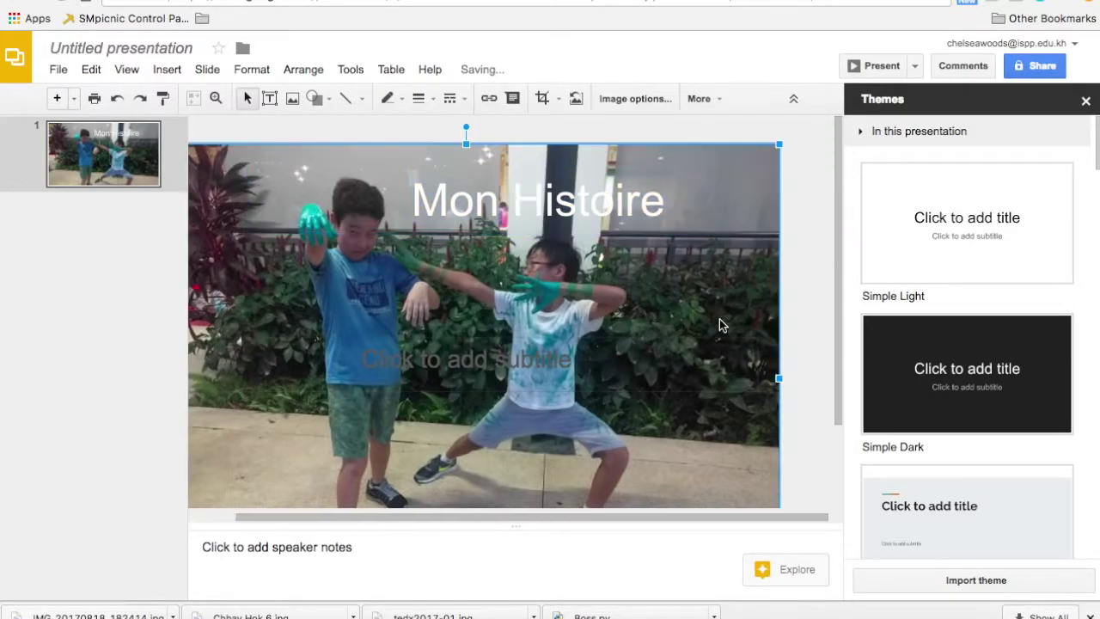
left_click(577, 197)
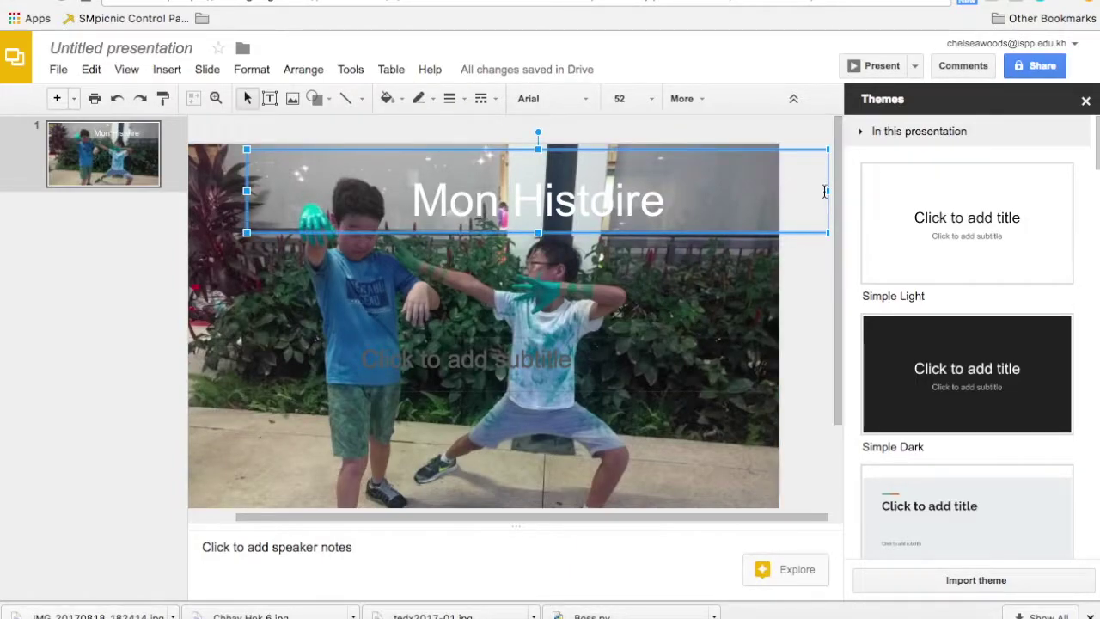
Step: Narrow the title box from both sides and shift it slightly to the right
left_click_drag(829, 192, 682, 191)
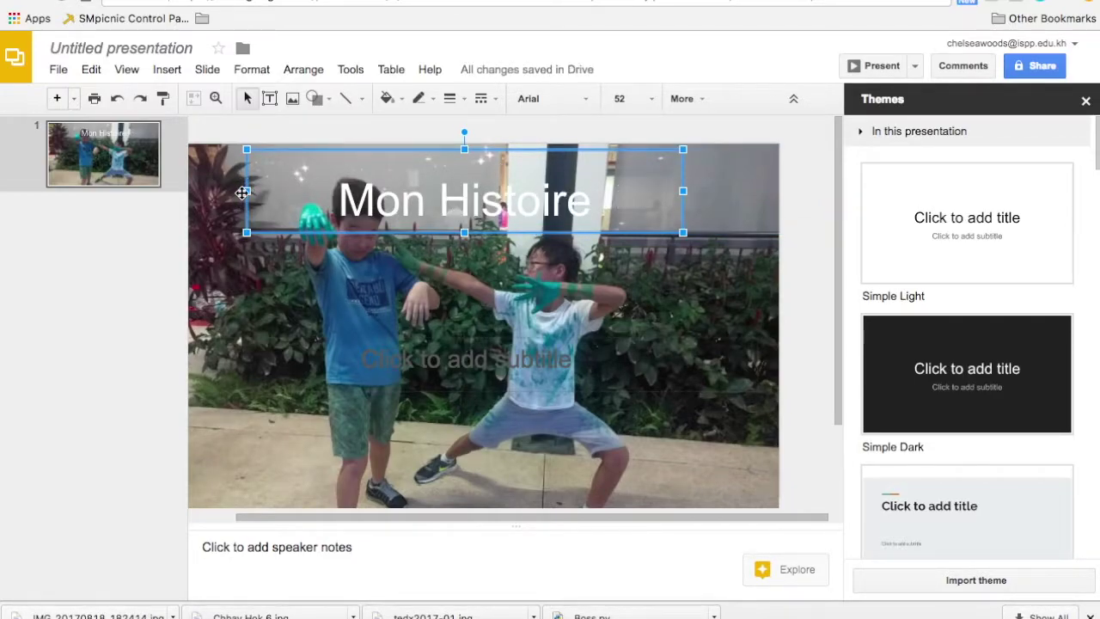
left_click_drag(245, 191, 346, 196)
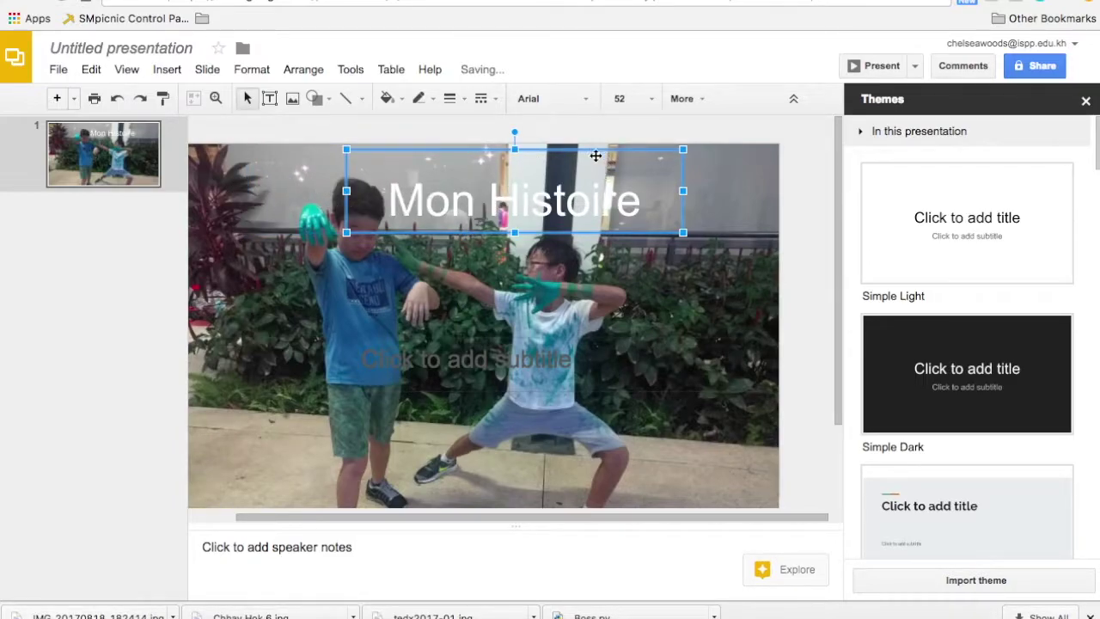
left_click_drag(596, 156, 662, 158)
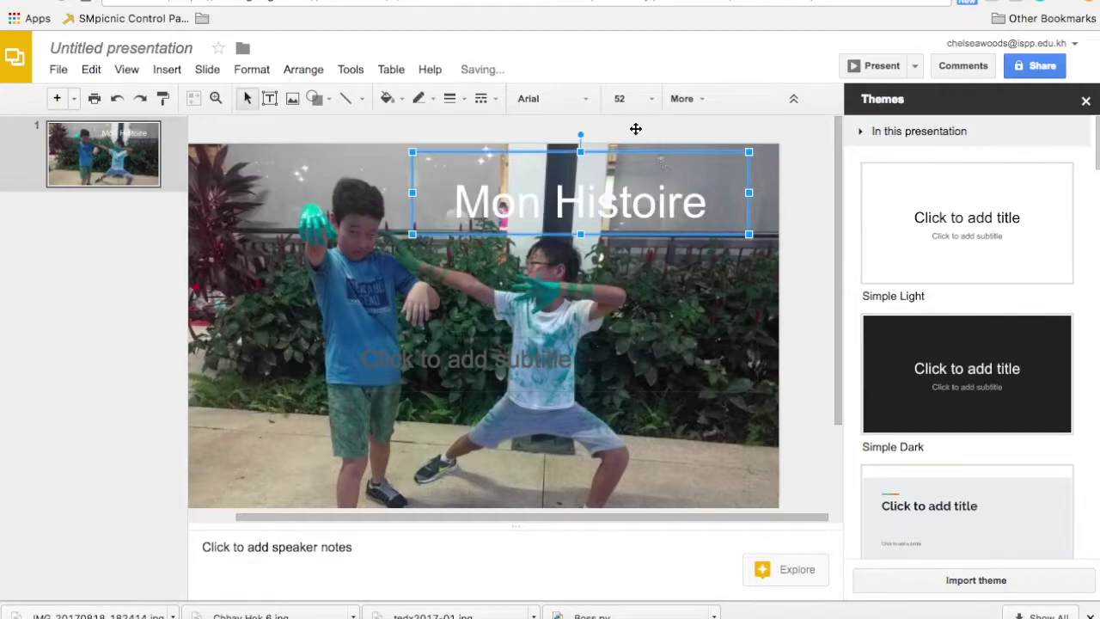
Step: Give the title box a light purple gradient fill
left_click(398, 101)
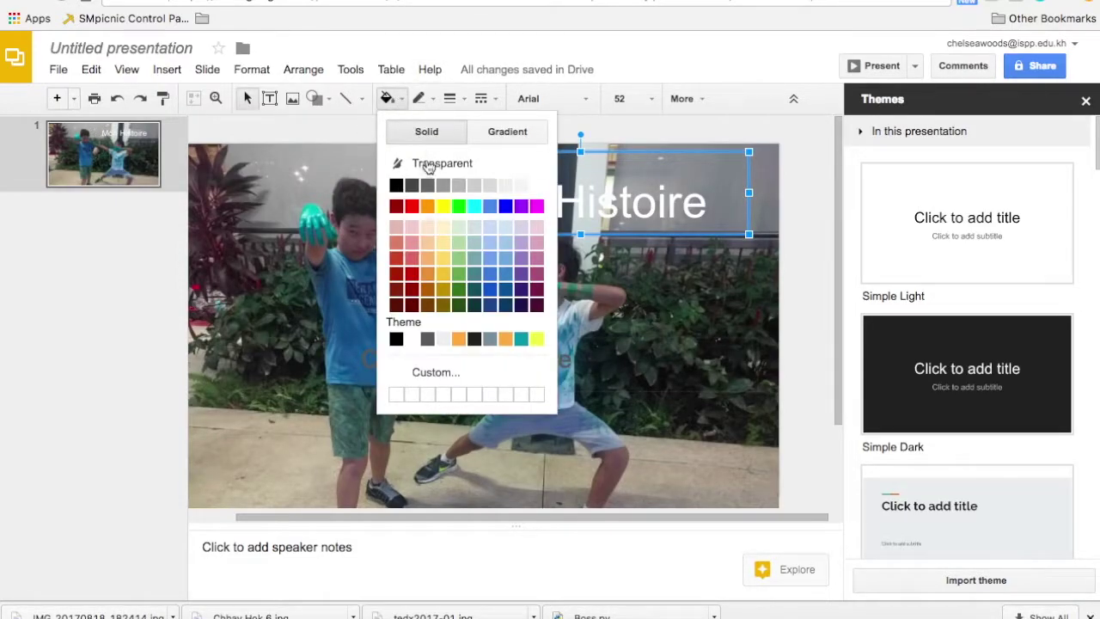
left_click(506, 133)
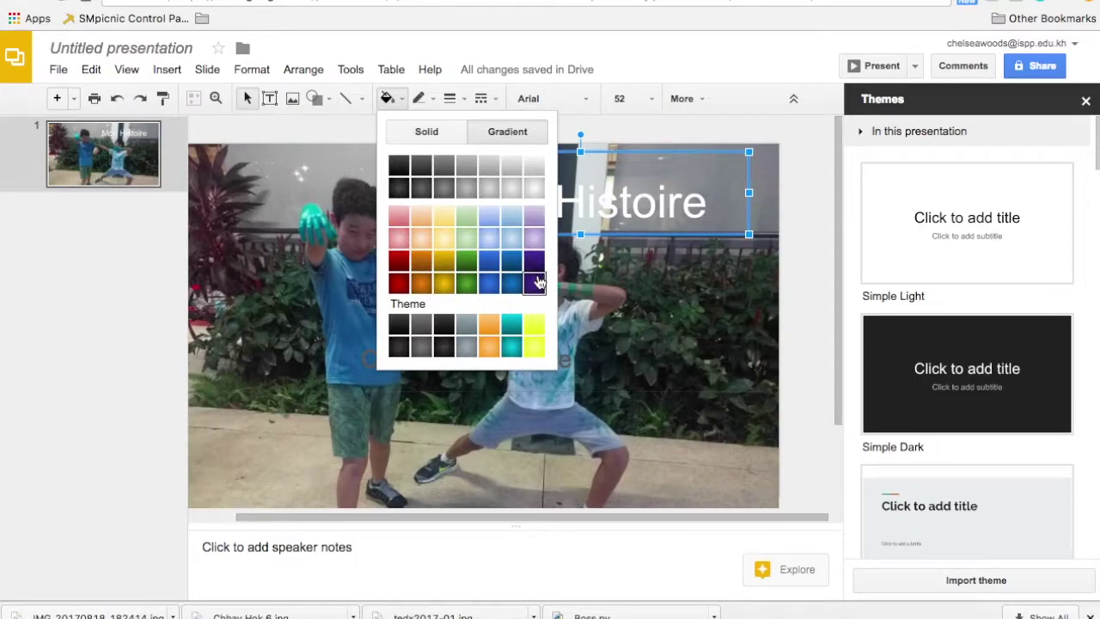
left_click(534, 239)
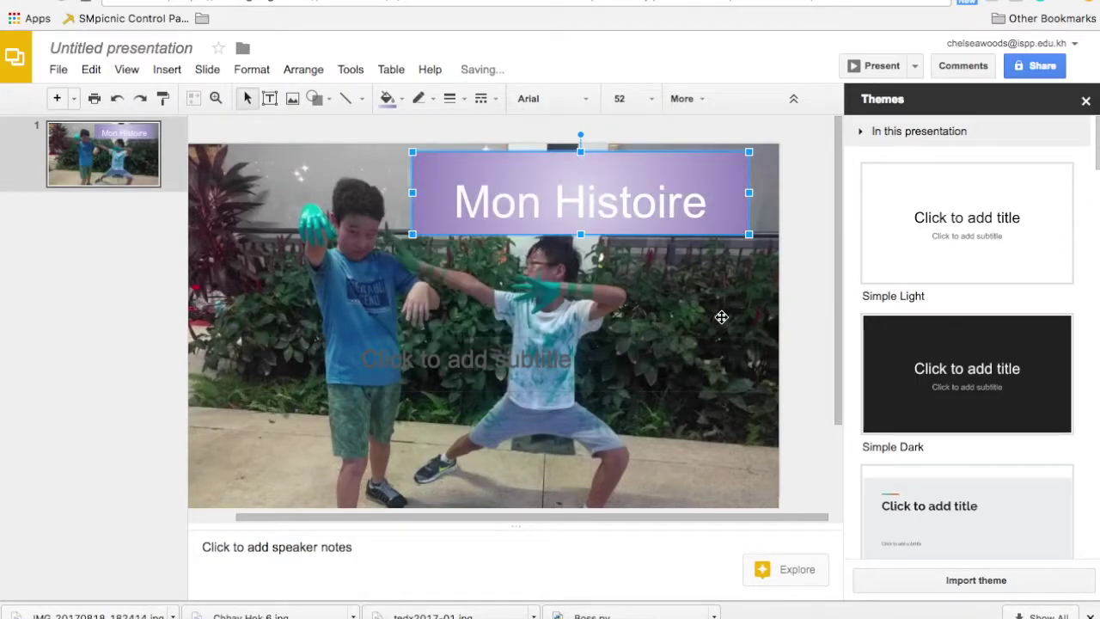
left_click(721, 318)
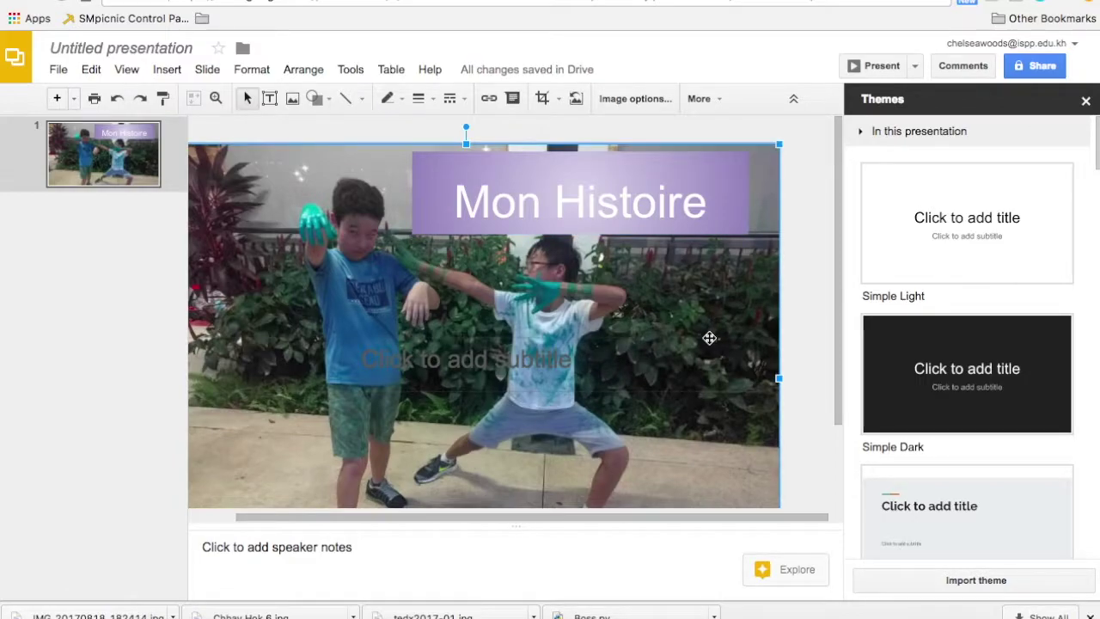
Step: Change the title box fill to a teal gradient and delete the empty subtitle placeholder
left_click(537, 196)
left_click(388, 98)
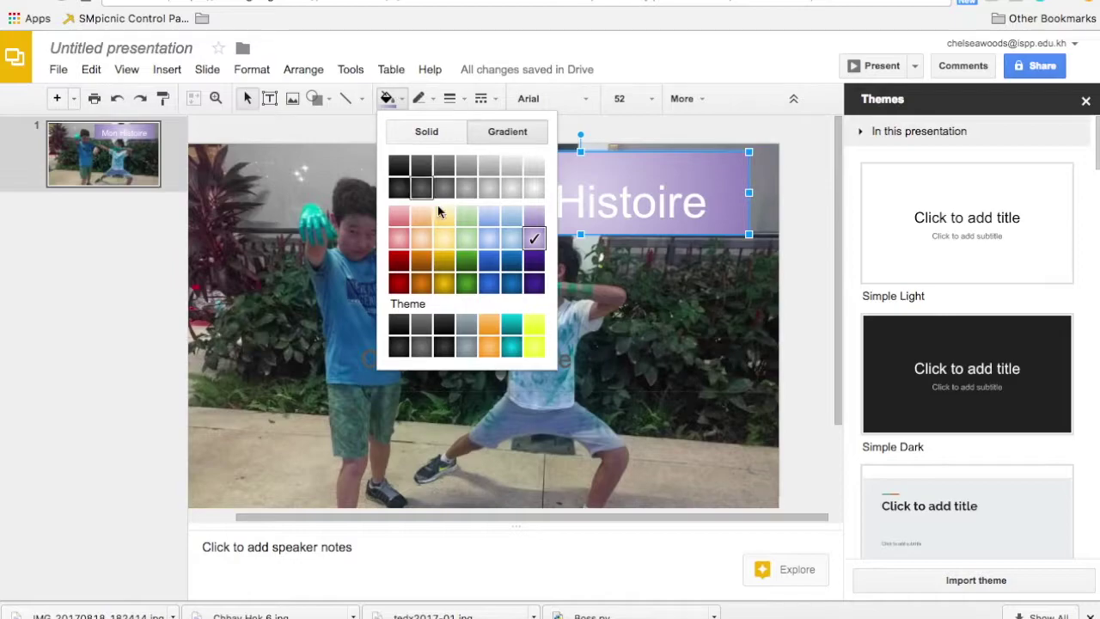
left_click(511, 344)
left_click(650, 297)
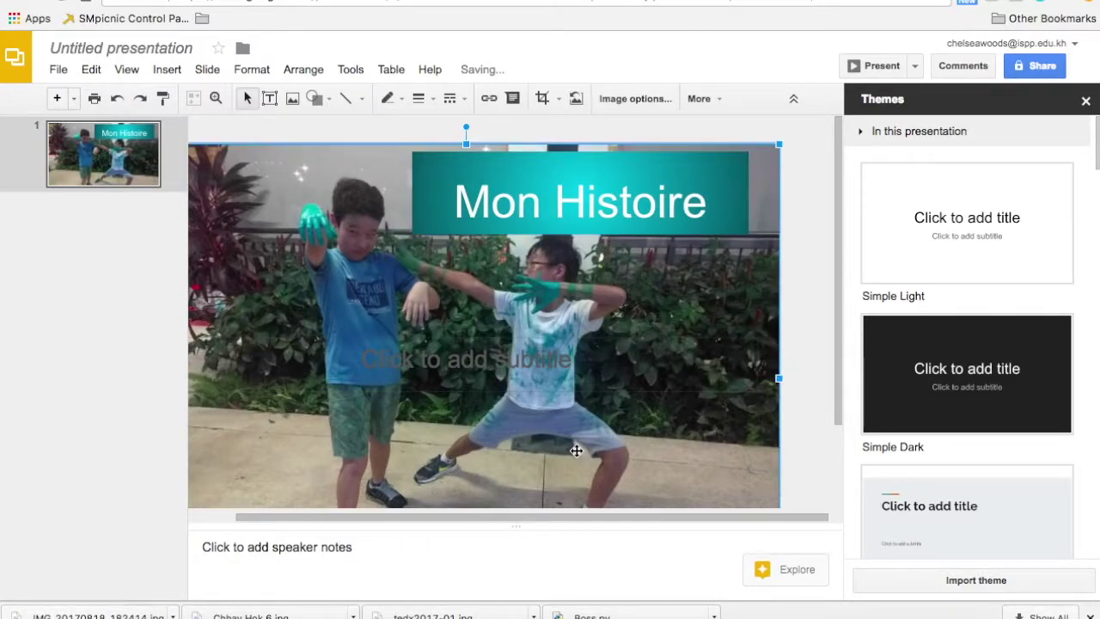
left_click(483, 336)
key("Delete")
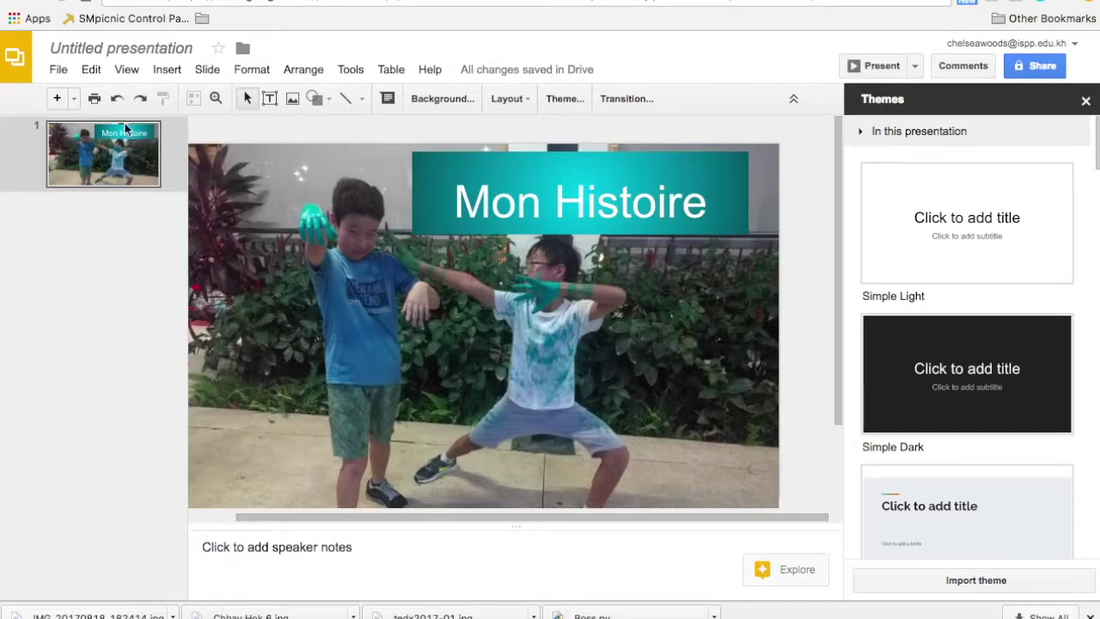
Step: Draw a byline text box at the photo's bottom-left, narrowed, starting with 'By' before the author's name
left_click(166, 70)
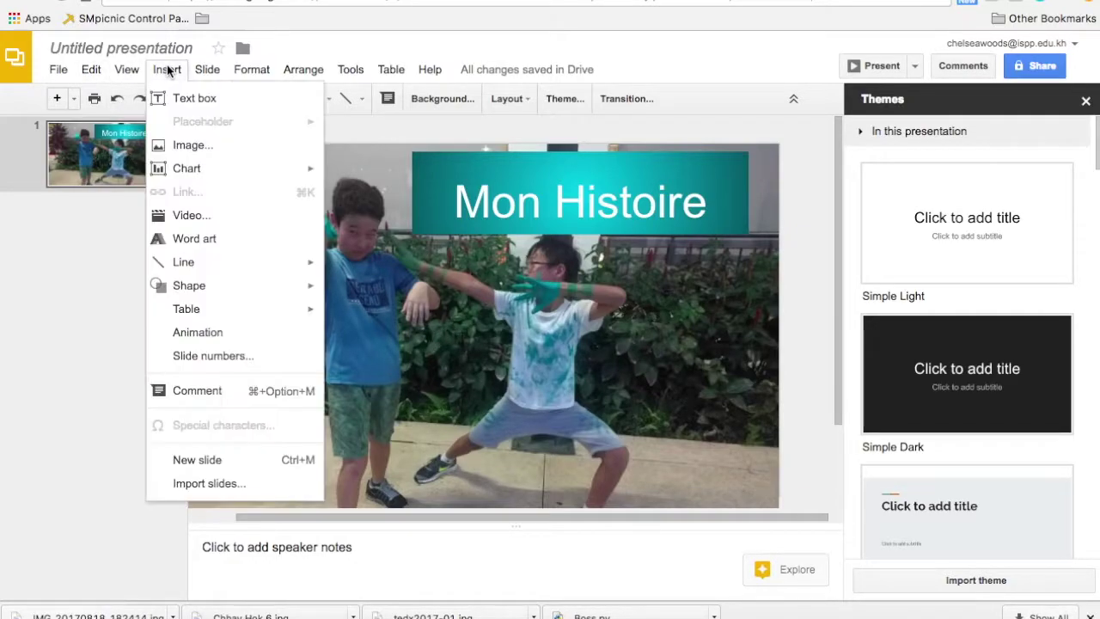
left_click(183, 98)
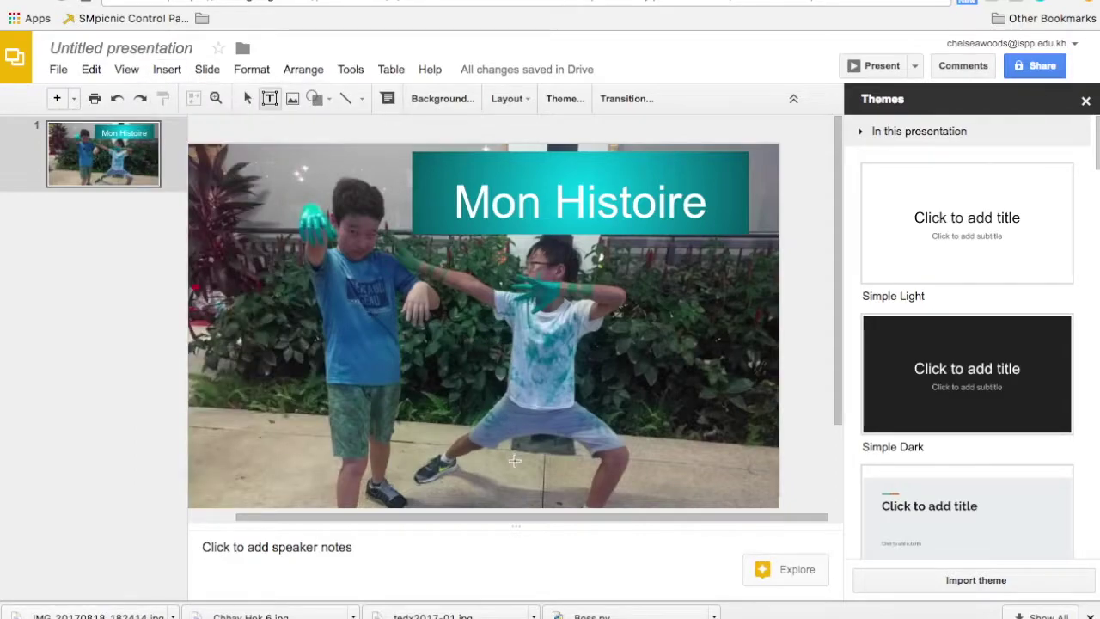
left_click_drag(218, 441, 524, 489)
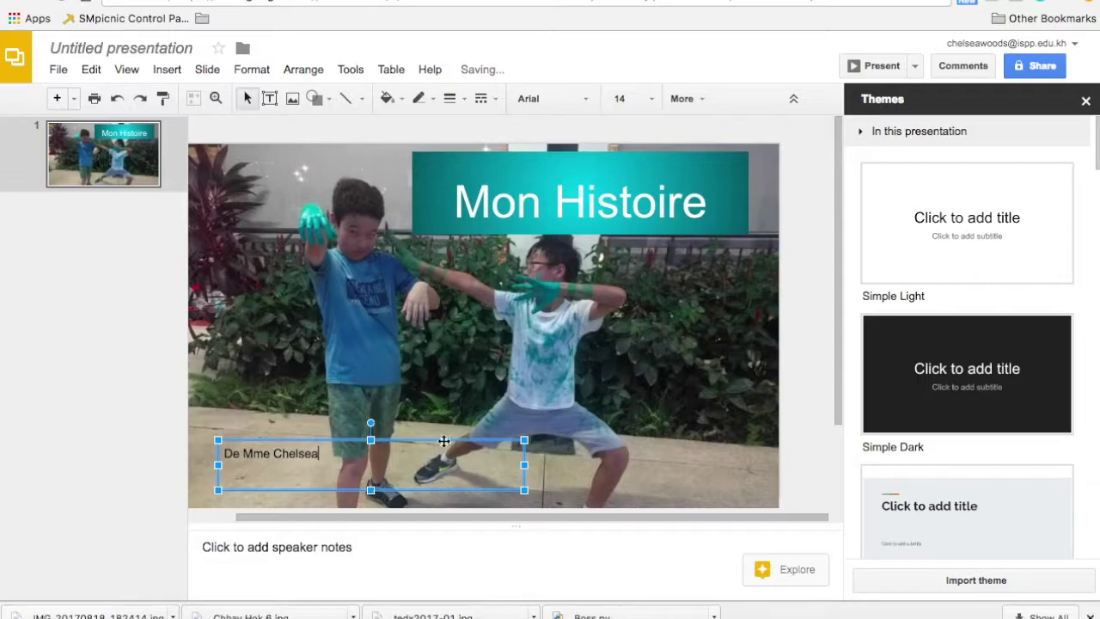
left_click_drag(527, 464, 354, 465)
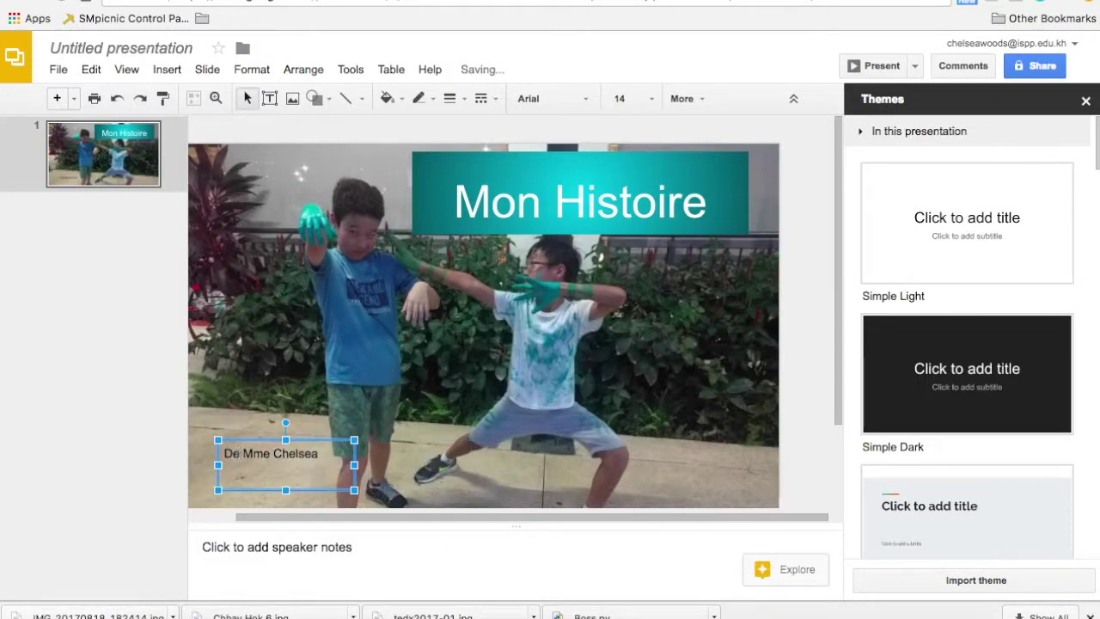
double_click(230, 453)
type("By")
left_click(646, 502)
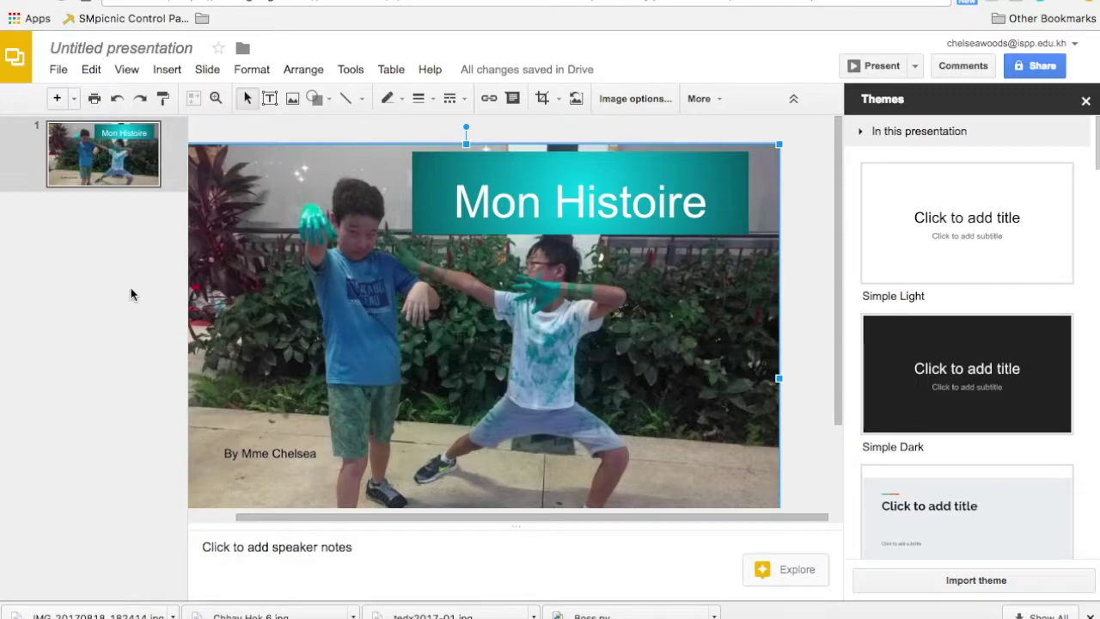
Step: Add a blank slide 2 and a slide 3 with the Section title and description layout
left_click(56, 98)
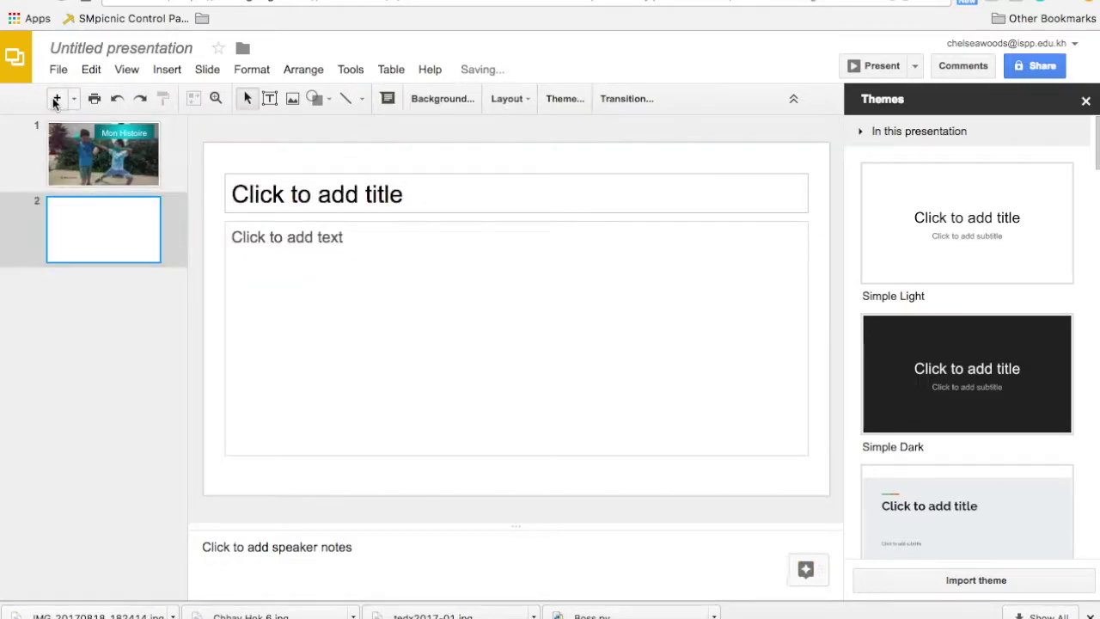
left_click(74, 99)
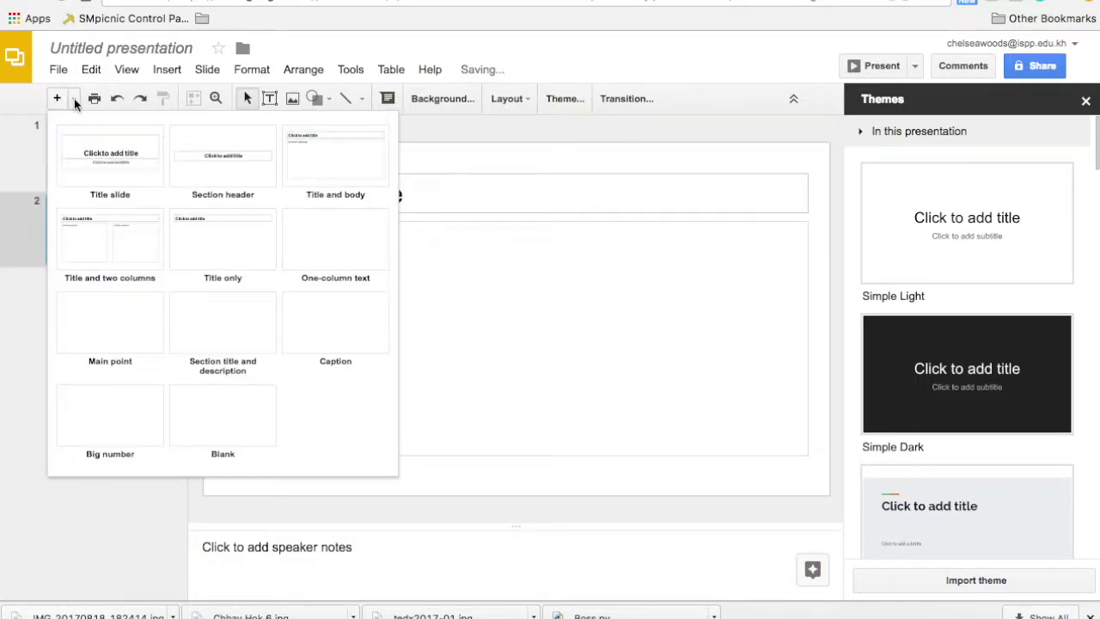
left_click(196, 323)
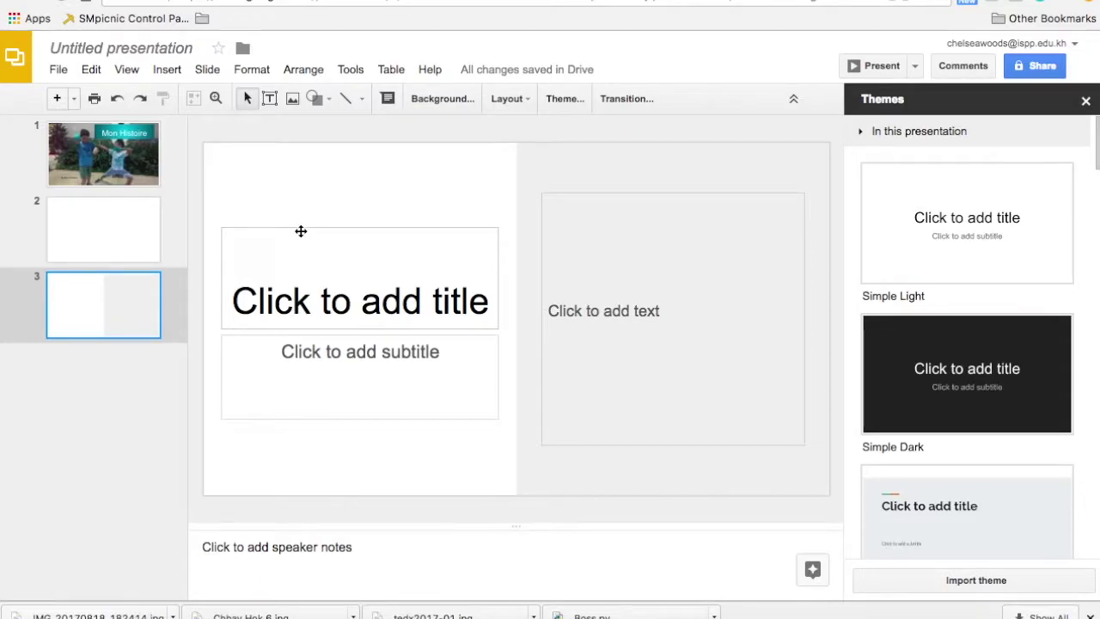
left_click(301, 230)
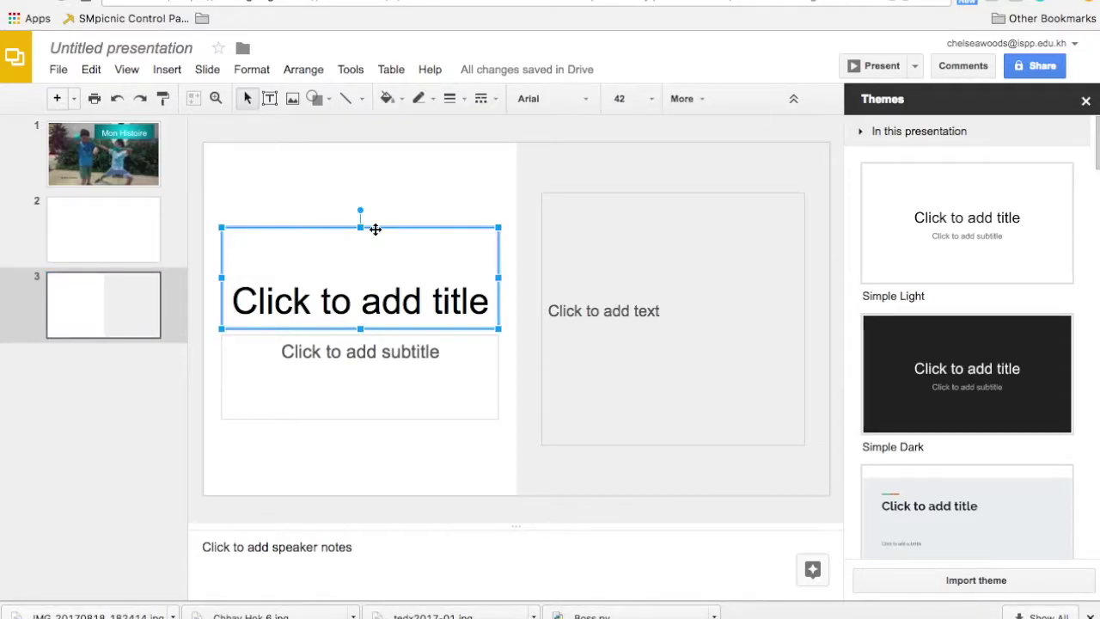
Step: Delete slide 3's title placeholder and stretch the subtitle box up to fill the left half
key("Delete")
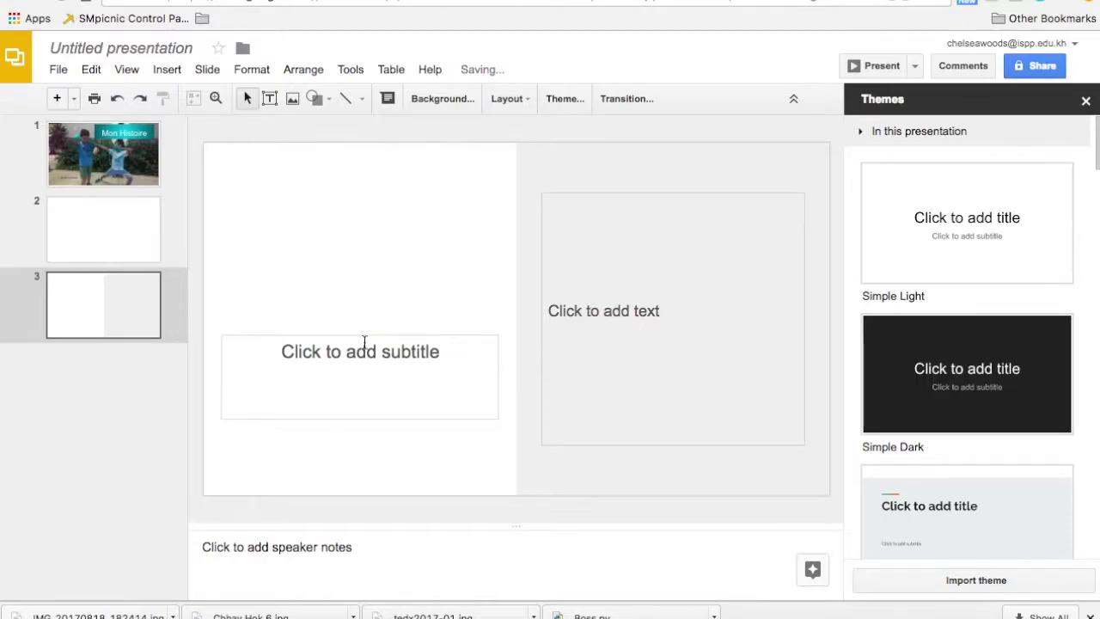
left_click(361, 340)
left_click_drag(361, 331, 358, 177)
Step: Type 'Un jour quand je marchais...' into the enlarged left text box
left_click(305, 189)
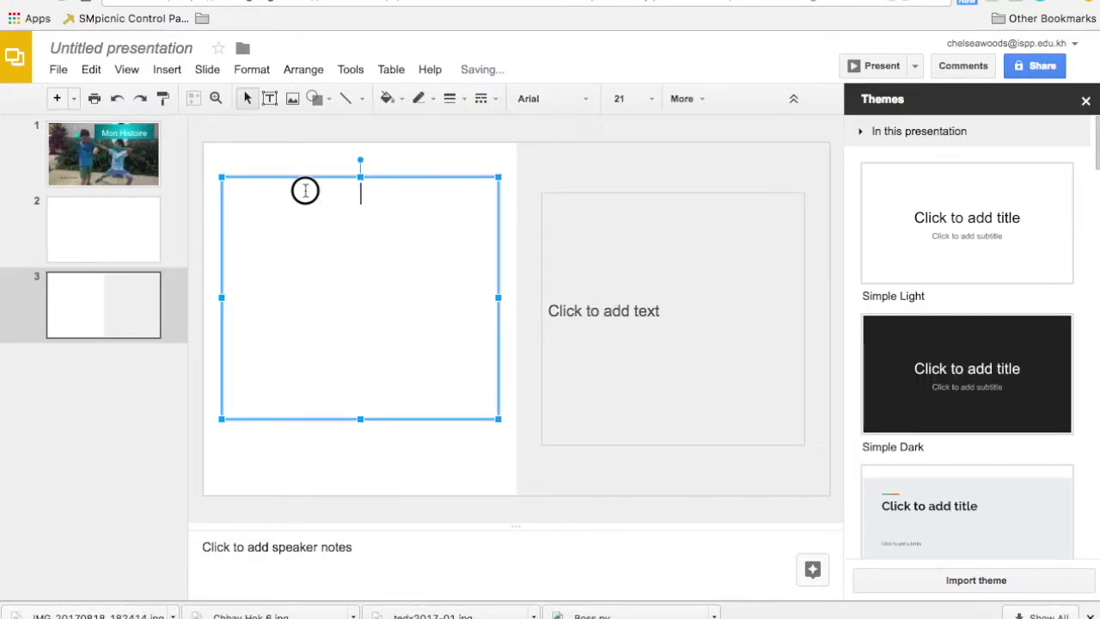
type("On")
key("BackSpace")
key("BackSpace")
type("Un jour")
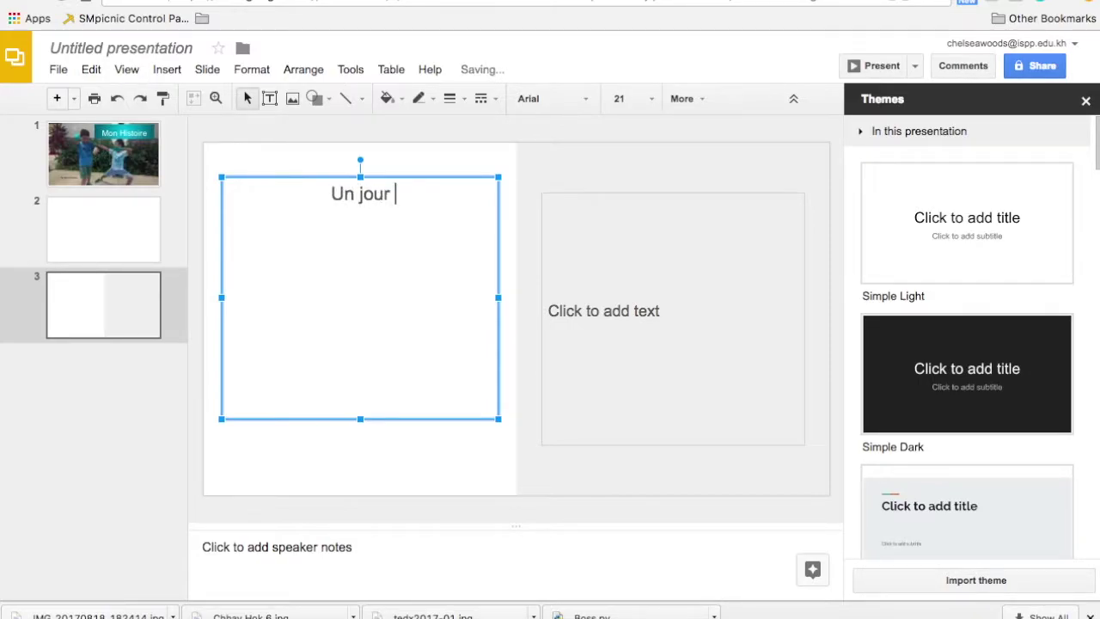
type(" quand ")
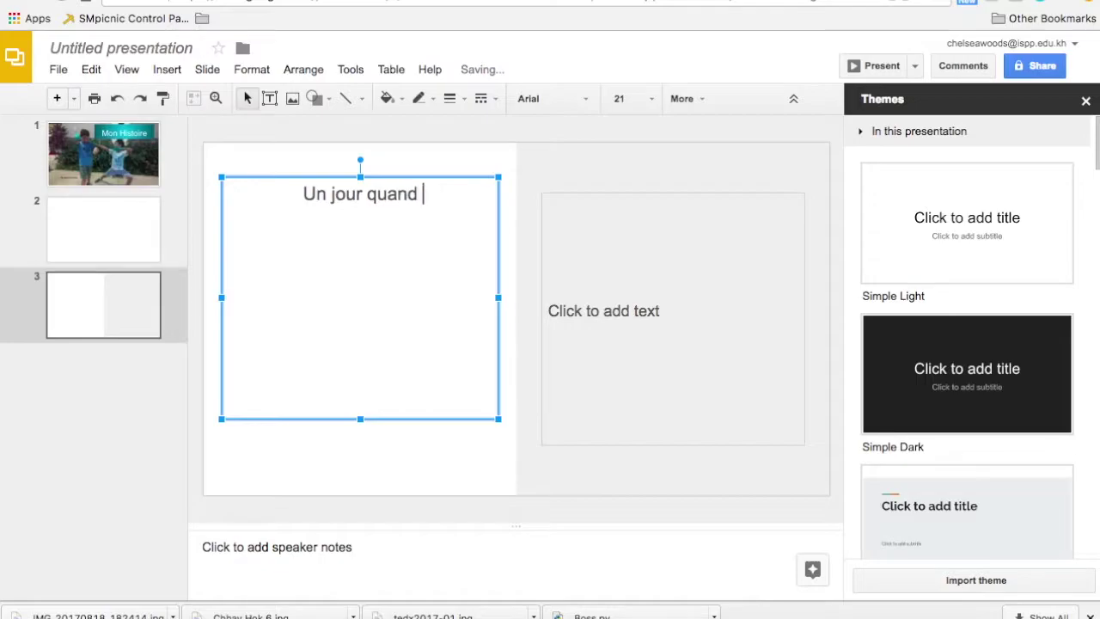
type("je march")
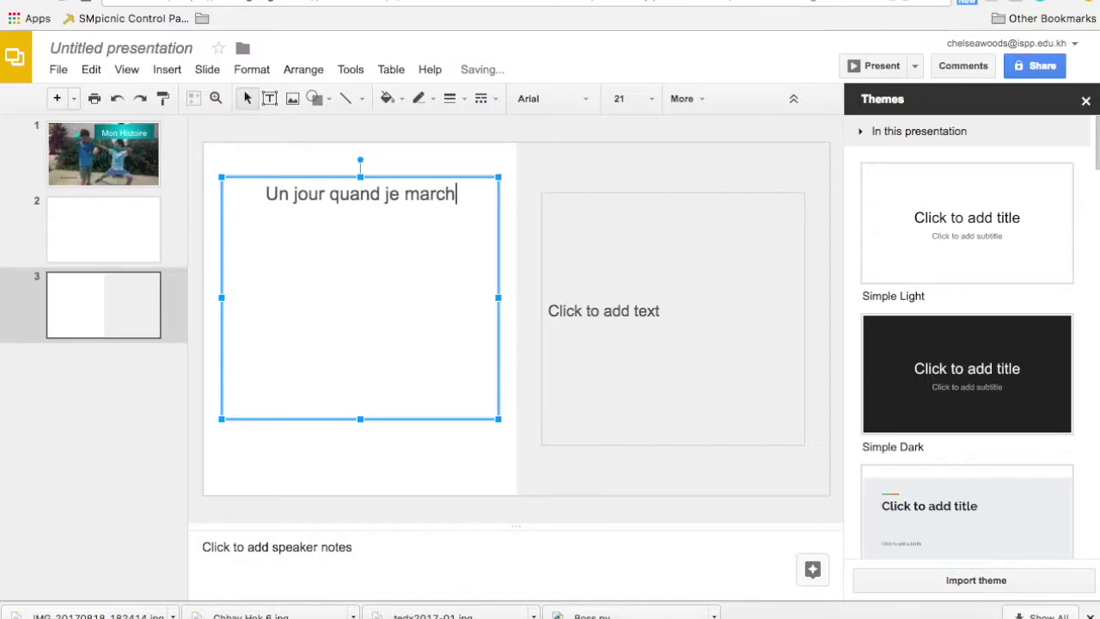
type("ais...")
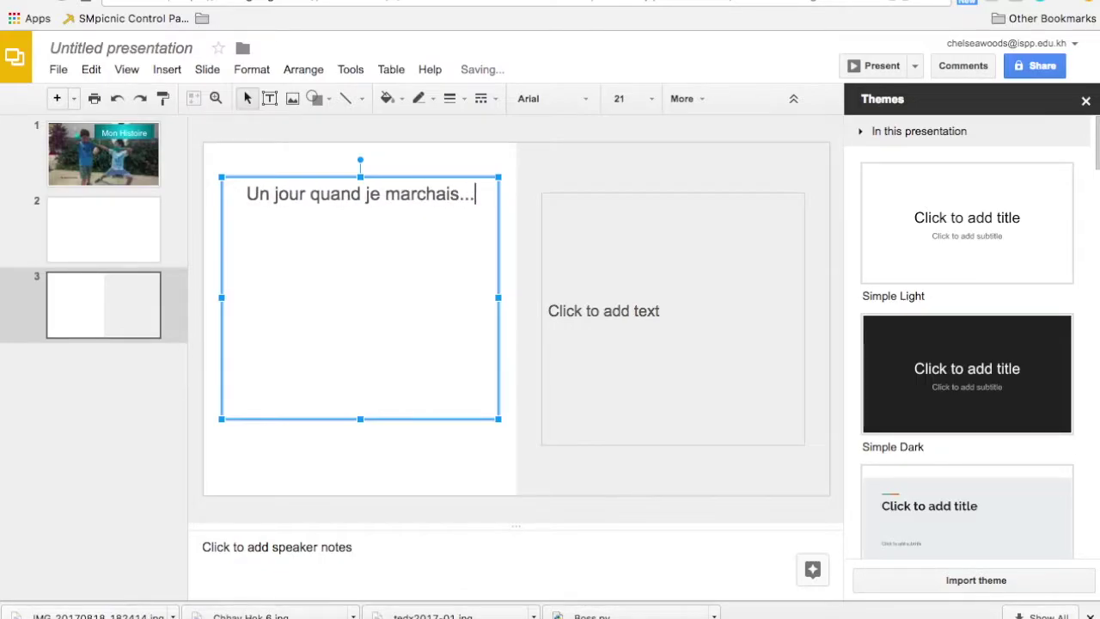
left_click(660, 263)
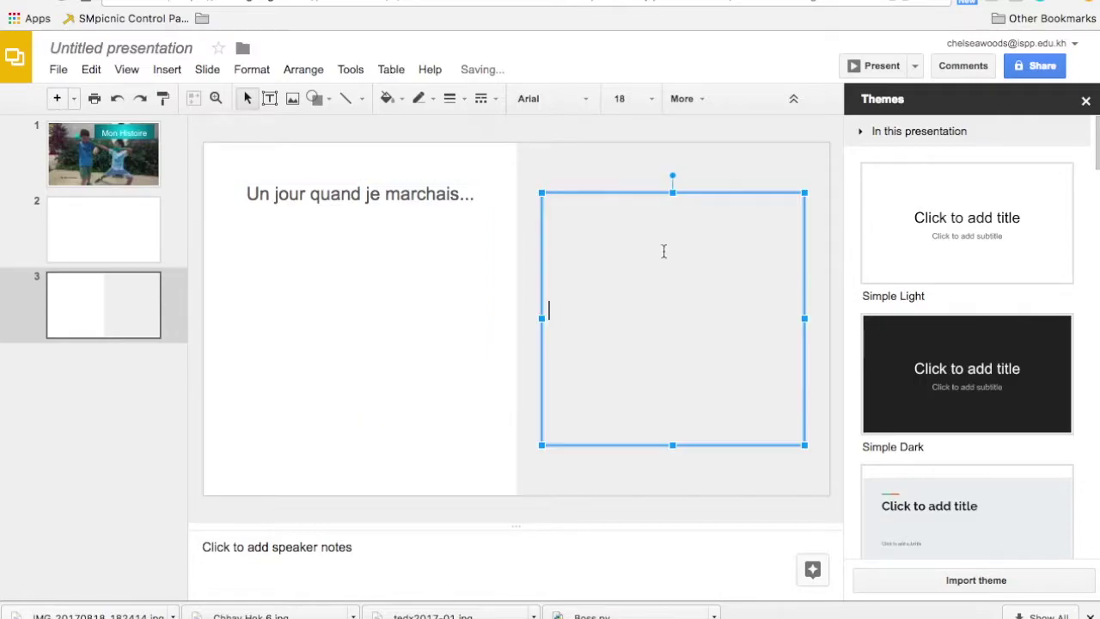
left_click(632, 199)
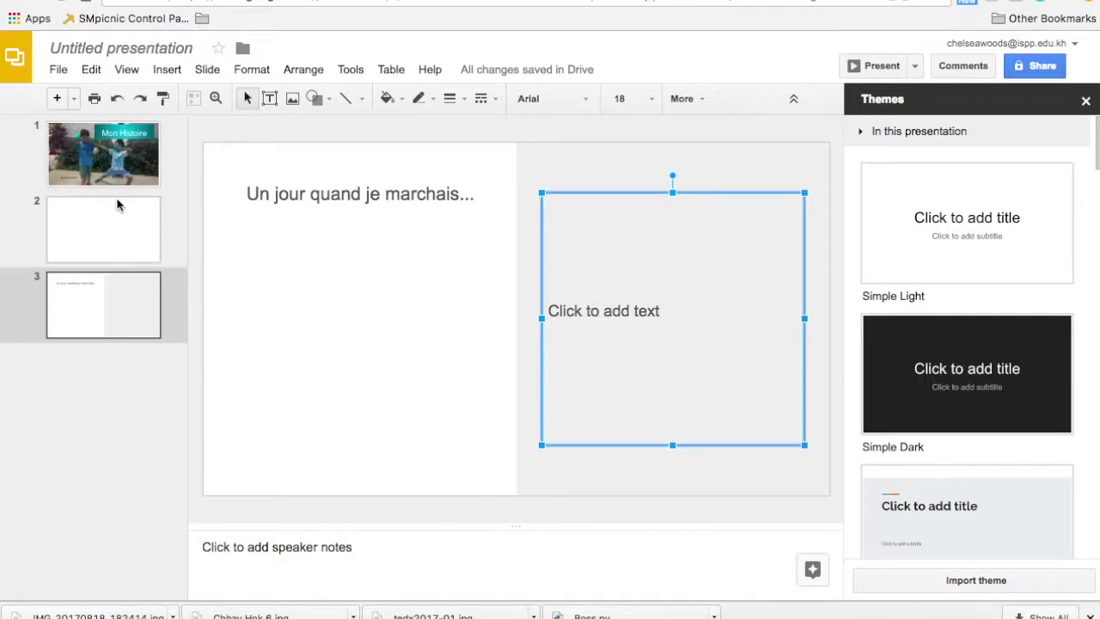
Step: Download slide 1, the title slide, as a JPEG image (.jpg, current slide)
left_click(105, 155)
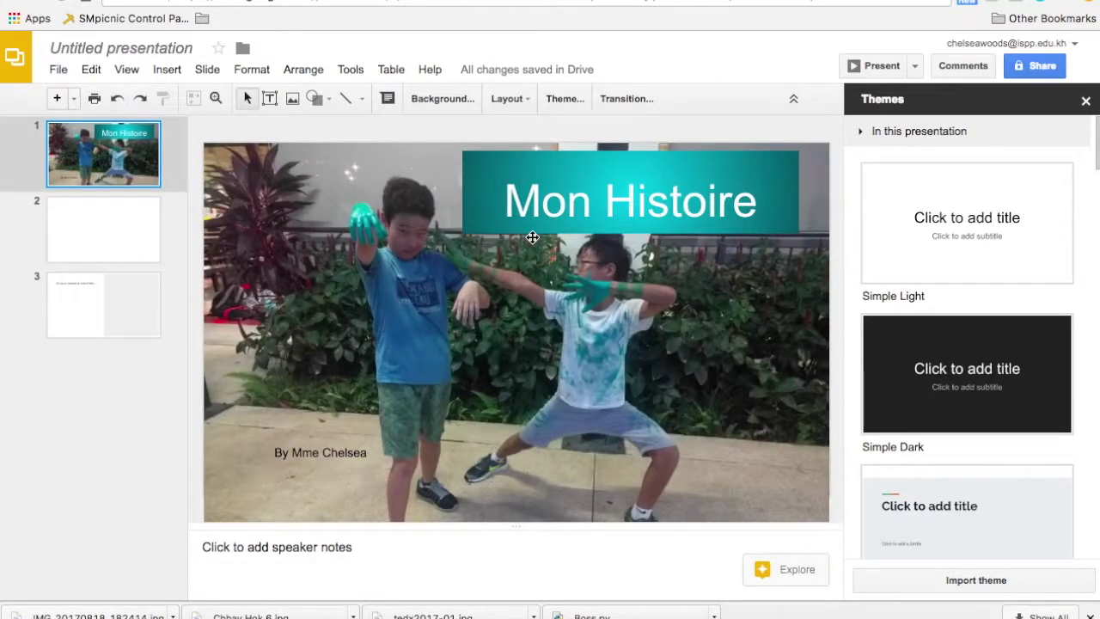
left_click(58, 70)
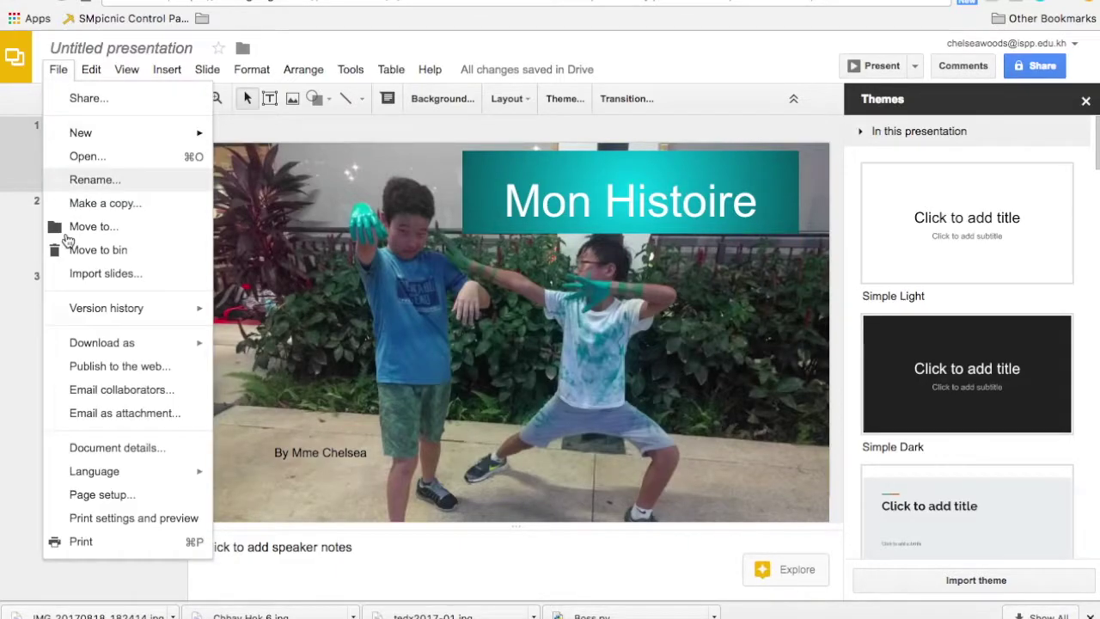
mouse_move(89, 342)
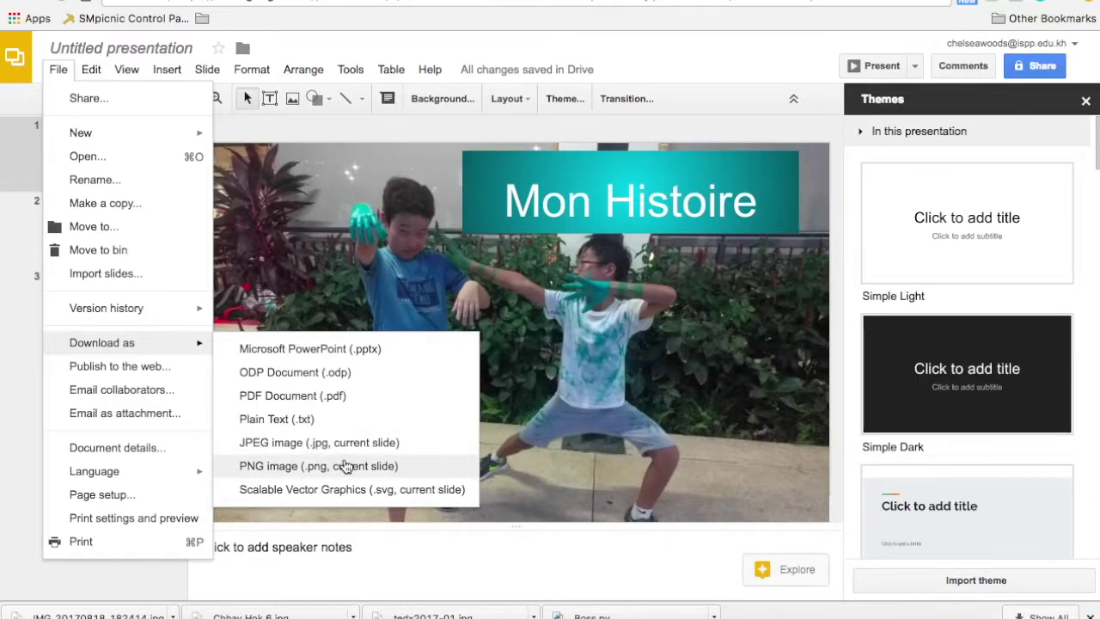
left_click(341, 443)
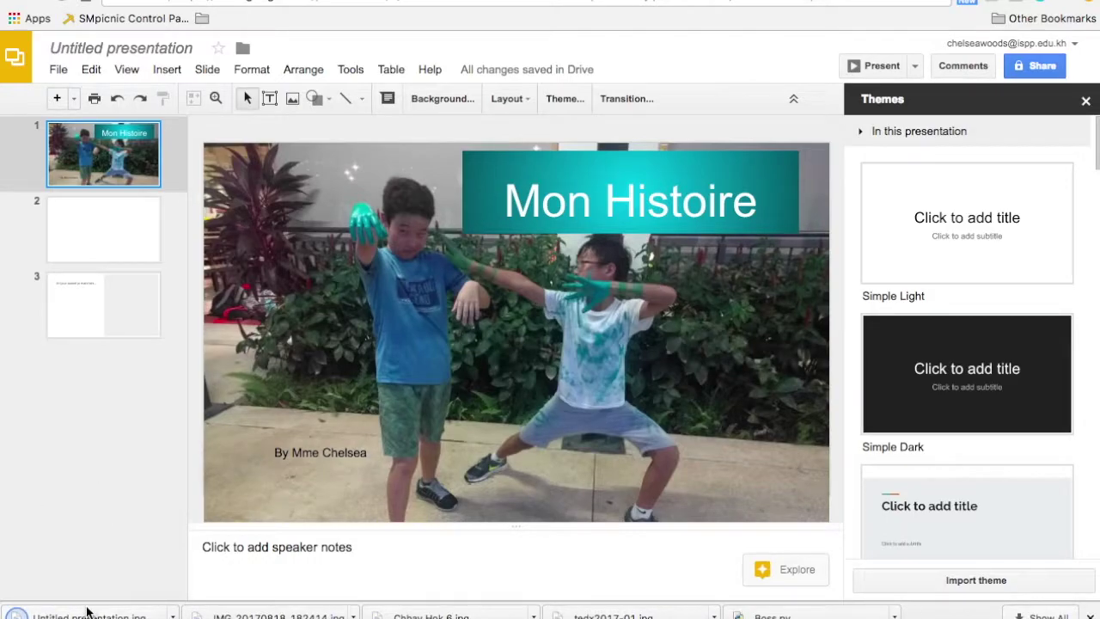
left_click(103, 47)
Step: Confirm the deck name 'Mon Histoire', then view slides 2 and 3 and return to the title slide
left_click(127, 234)
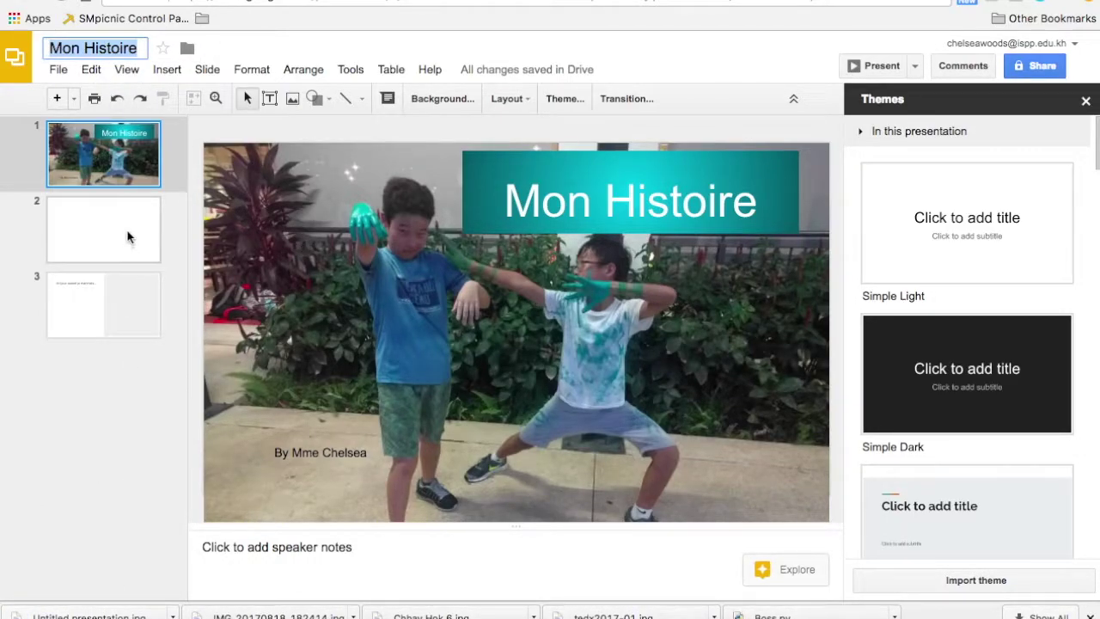
left_click(128, 306)
left_click(102, 163)
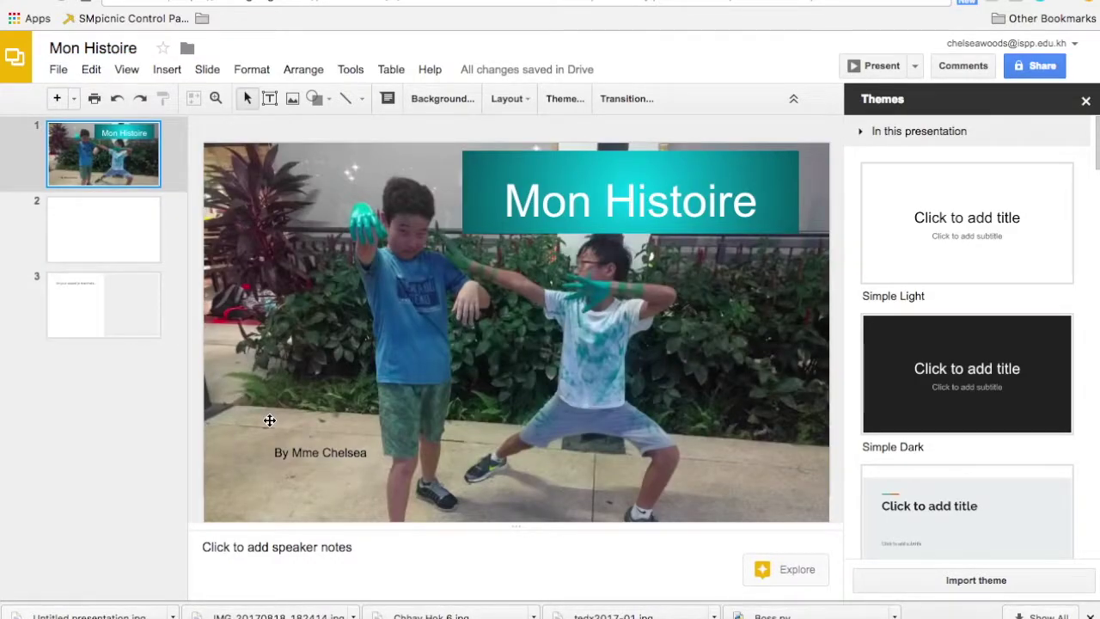